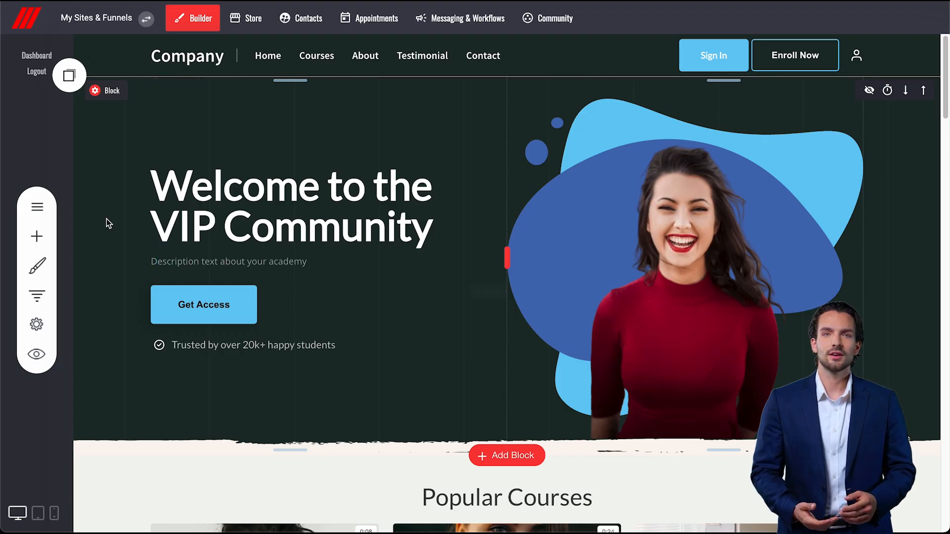
# Add a new blank page named "Community Area" to the site's Pages group with public access.
pyautogui.click(36, 208)
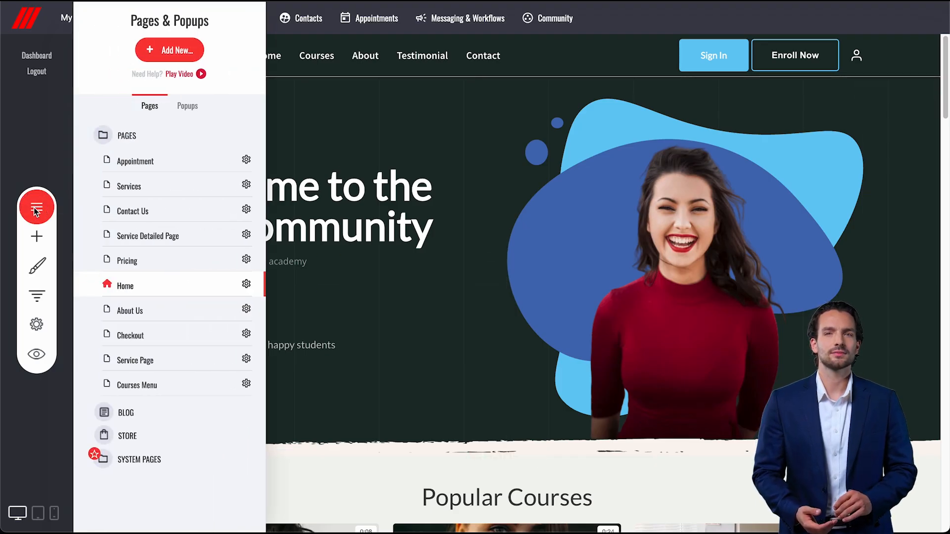
pyautogui.click(174, 50)
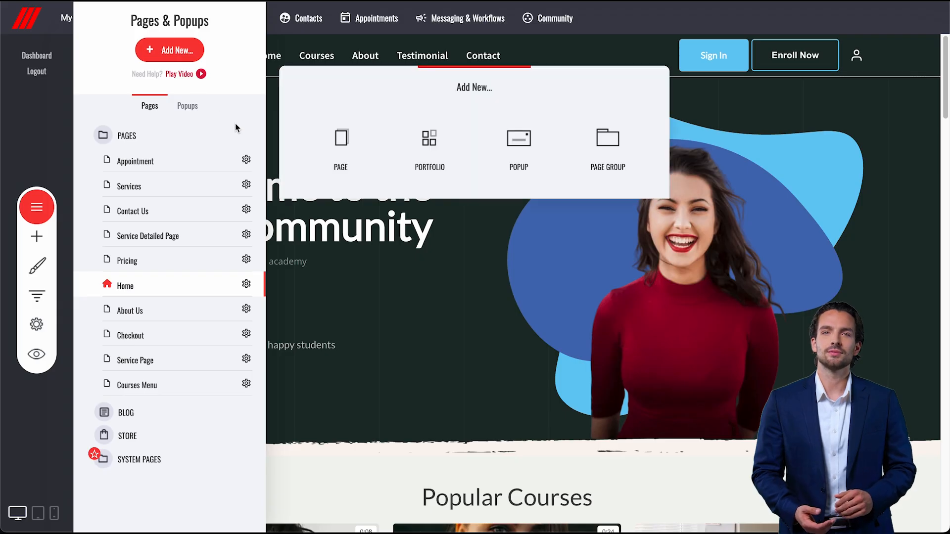
pyautogui.click(341, 144)
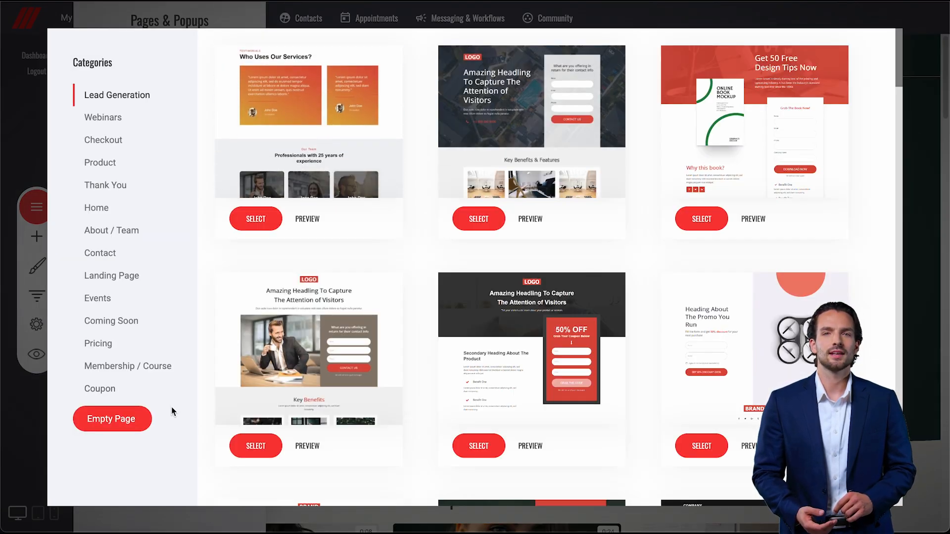
pyautogui.click(138, 420)
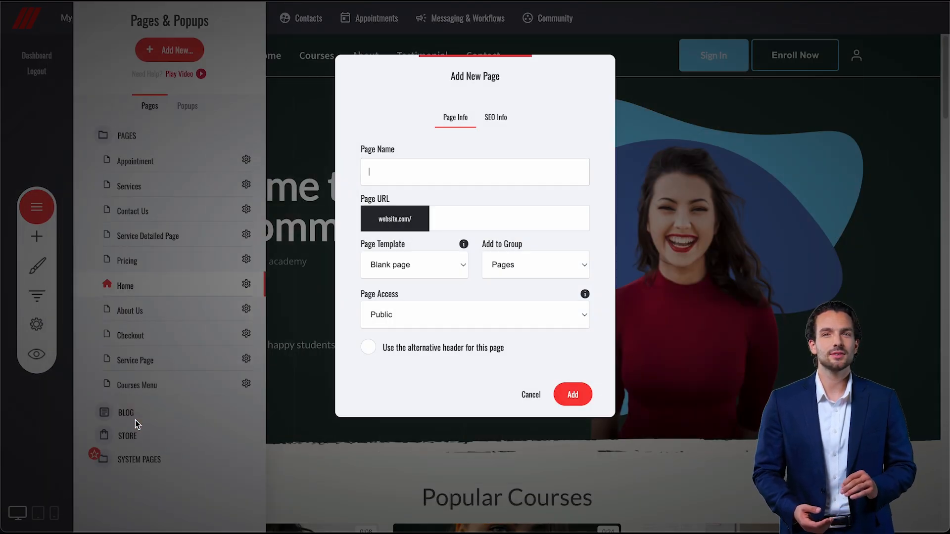
pyautogui.click(482, 183)
pyautogui.write('Community Area')
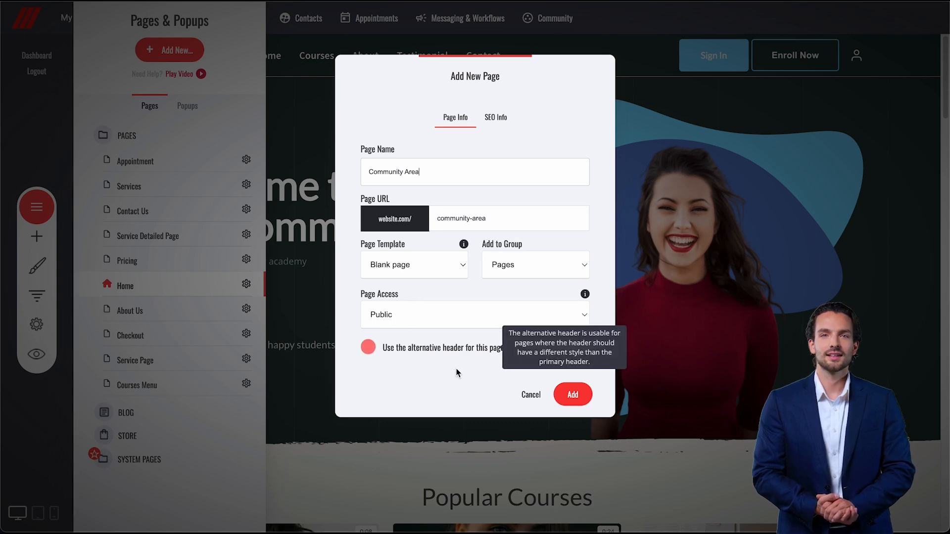
pyautogui.click(573, 394)
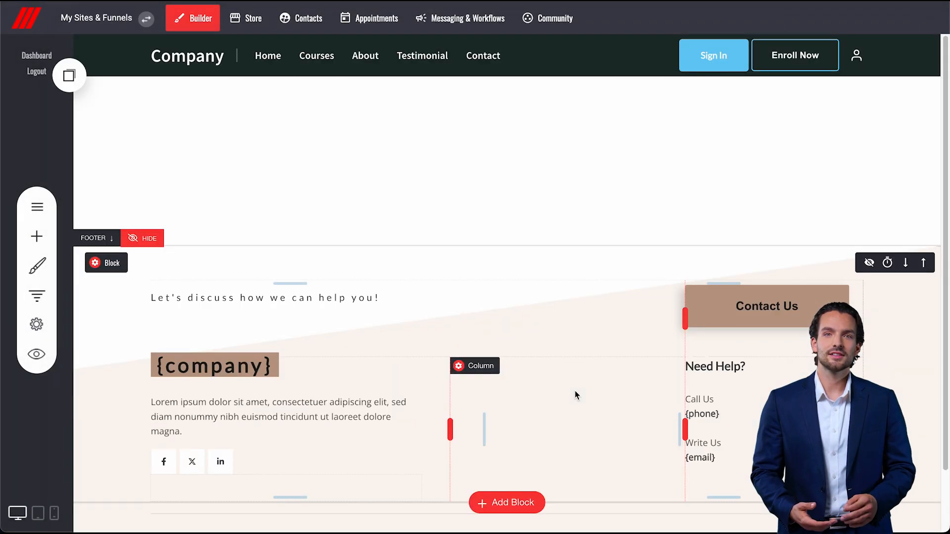
# Place a Circle community widget on the Community Area page and select the "VIP Community (Published)" circle for it.
pyautogui.click(34, 237)
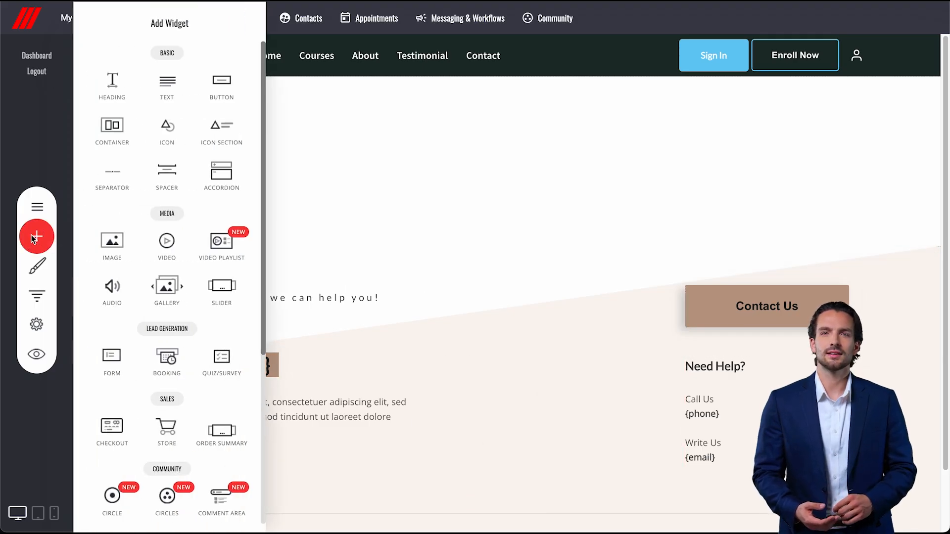
pyautogui.scroll(-4, 112, 287)
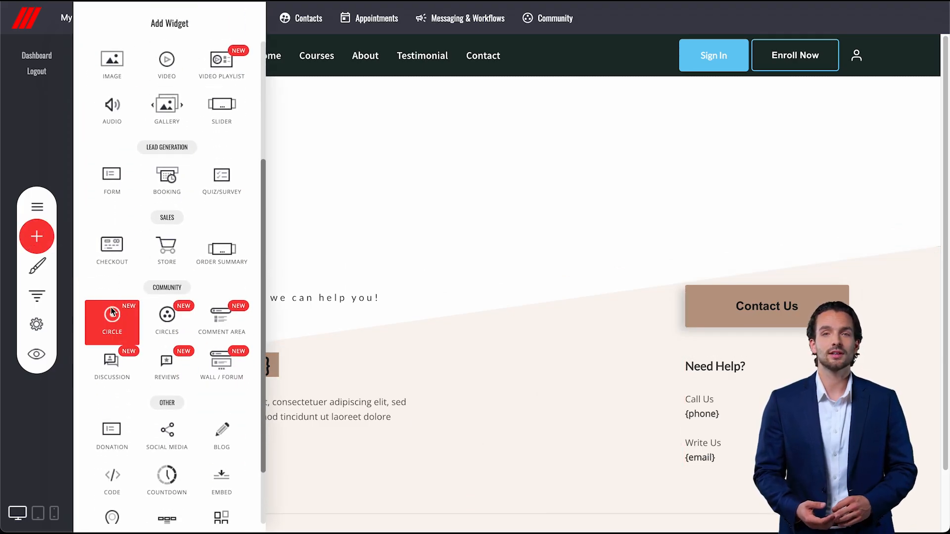
pyautogui.moveTo(112, 327); pyautogui.dragTo(608, 97)
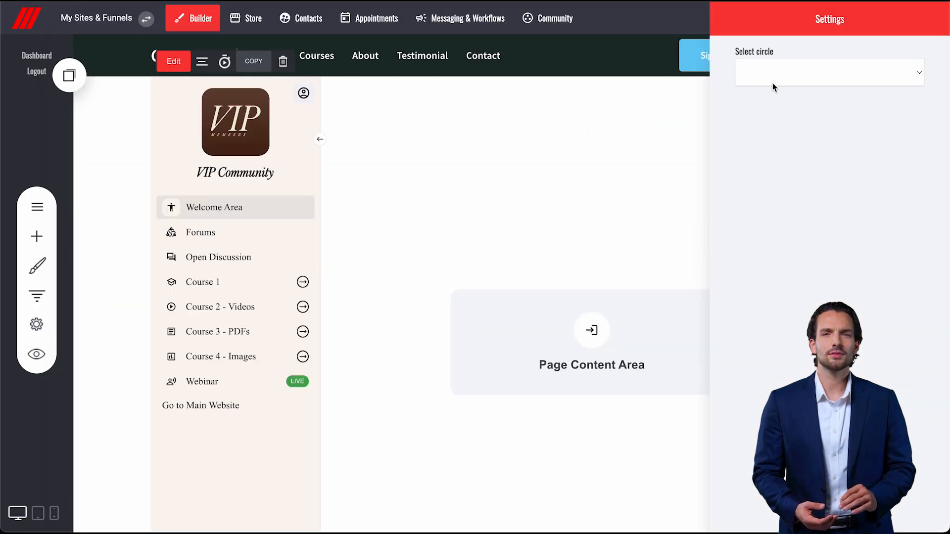
pyautogui.click(808, 72)
pyautogui.click(808, 72)
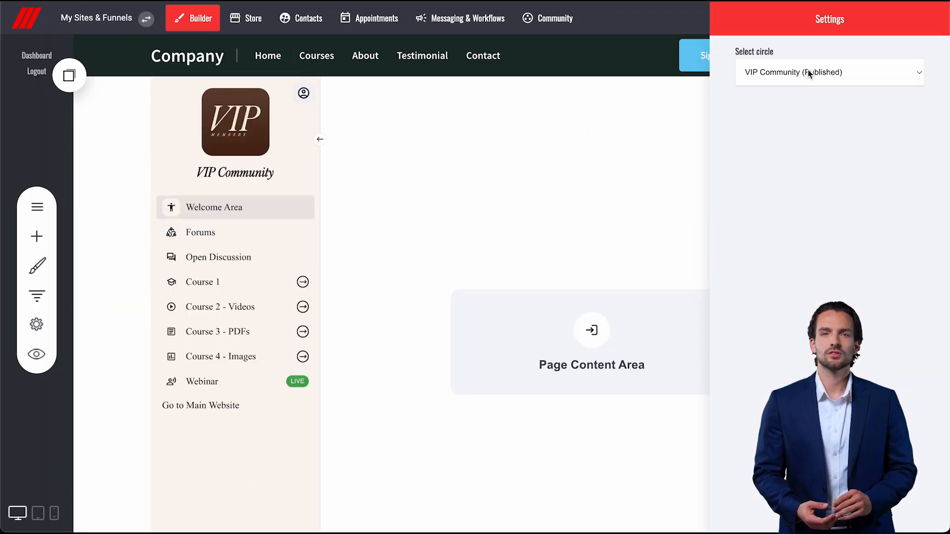
pyautogui.click(394, 160)
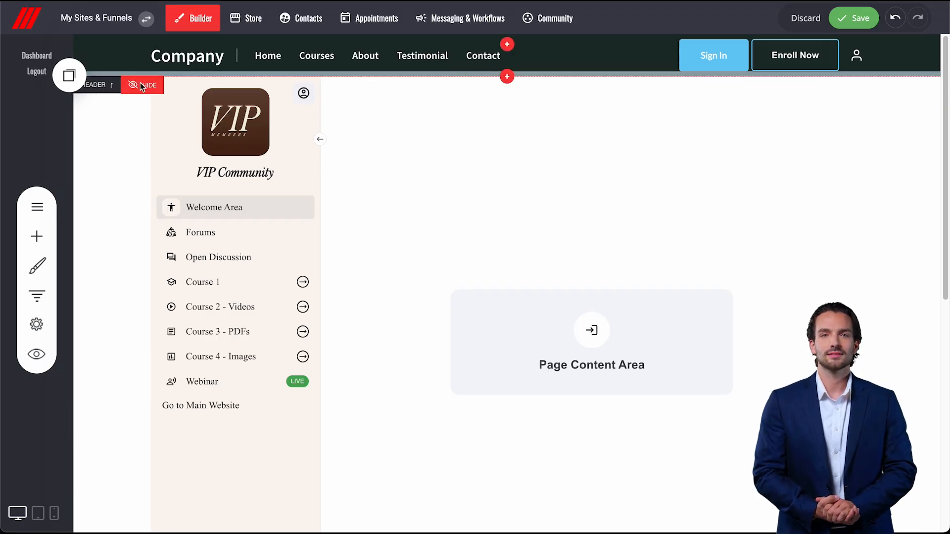
# Hide the site header on the Community Area page and check the page down to the footer.
pyautogui.click(141, 84)
pyautogui.scroll(-5, 141, 85)
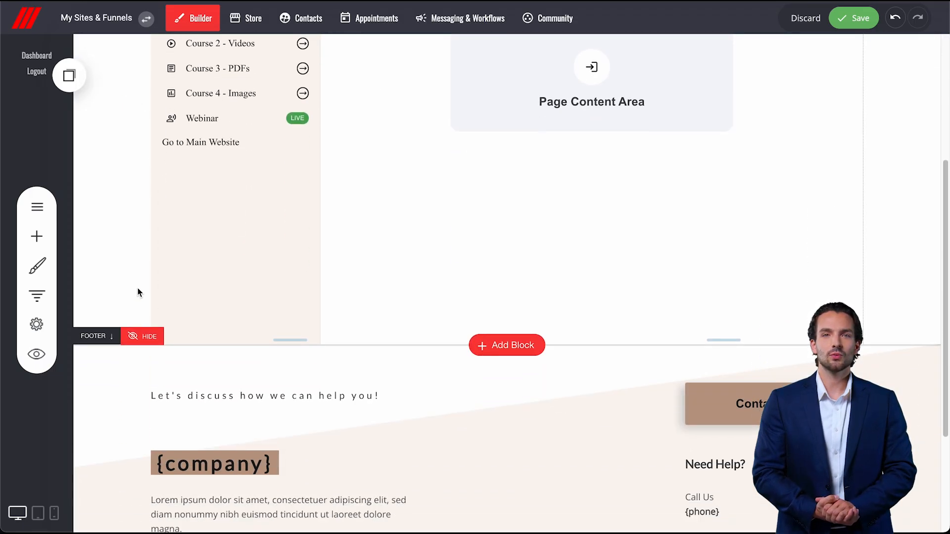
pyautogui.scroll(4, 142, 333)
pyautogui.scroll(3, 141, 334)
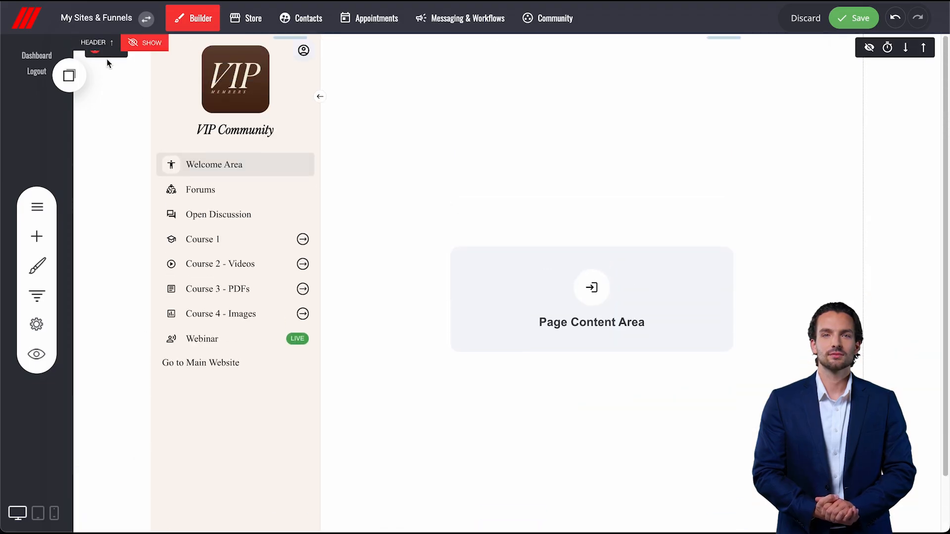
# Set the circle block's container width to Full-Width and save the Community Area page.
pyautogui.click(858, 102)
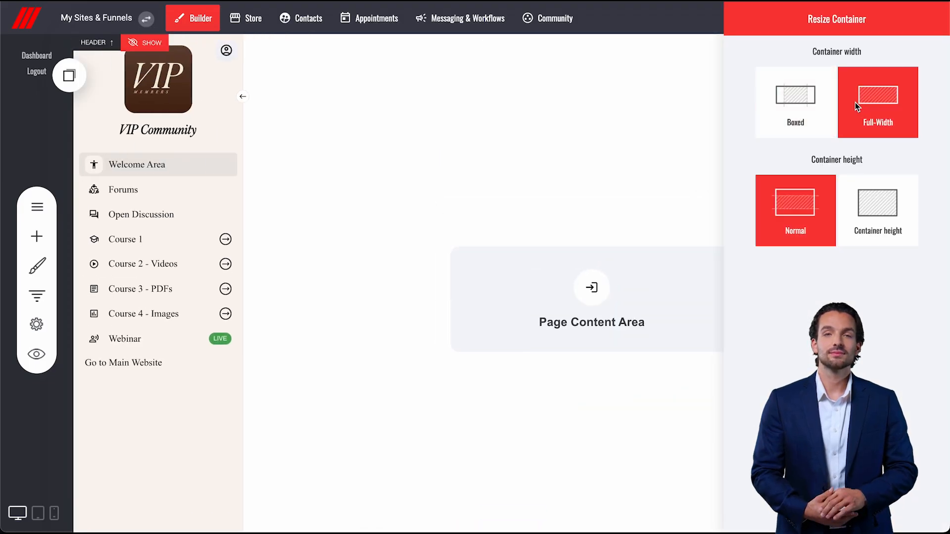
pyautogui.click(638, 127)
pyautogui.click(847, 20)
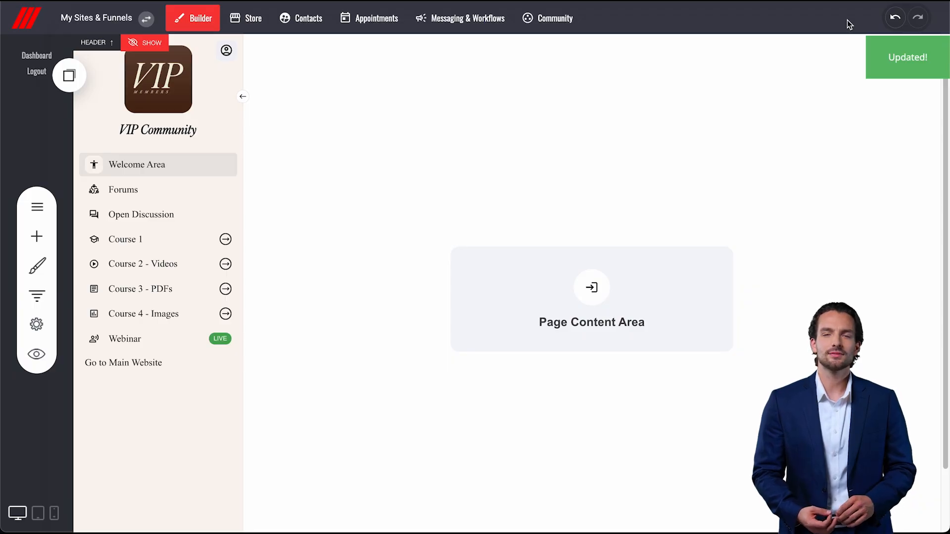
# Open the Home page in the builder and bring up the Button widget among the elements that can be added.
pyautogui.click(19, 208)
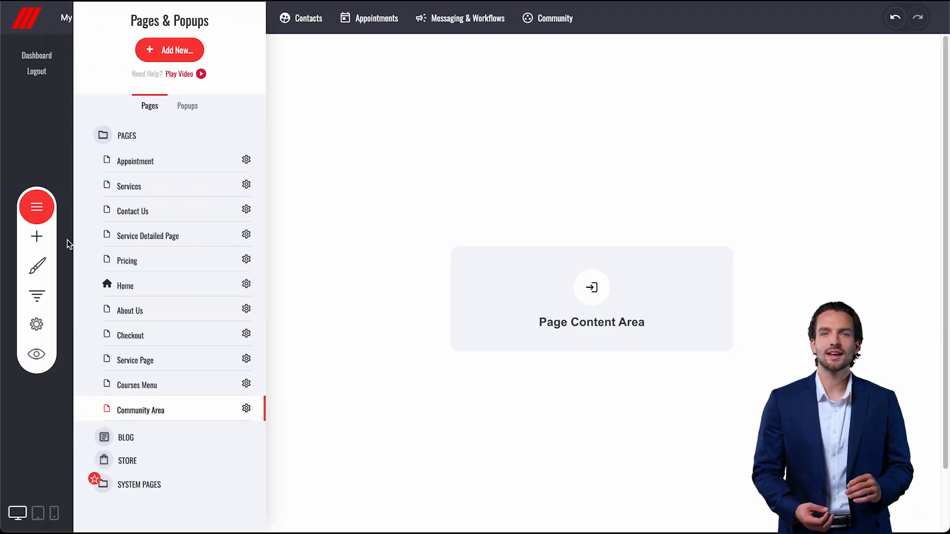
pyautogui.click(150, 288)
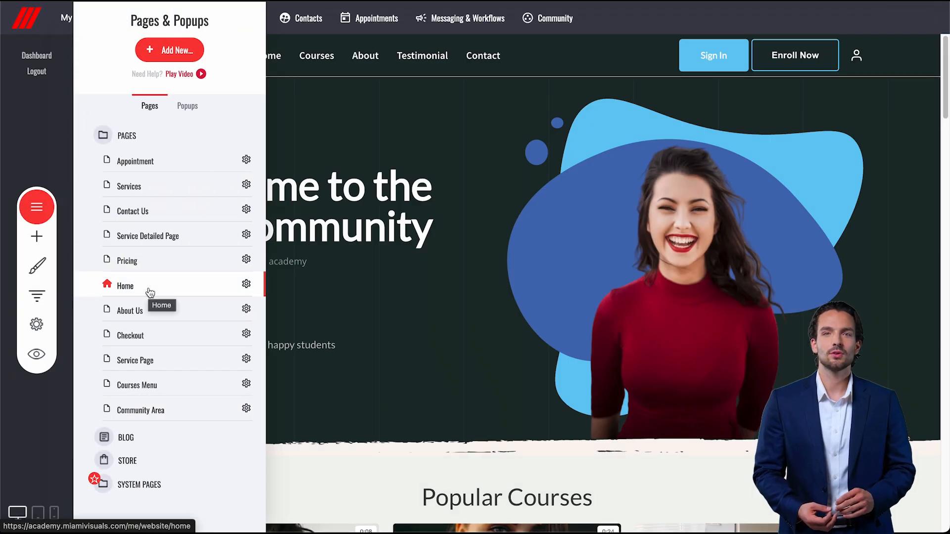
pyautogui.click(304, 293)
pyautogui.click(36, 236)
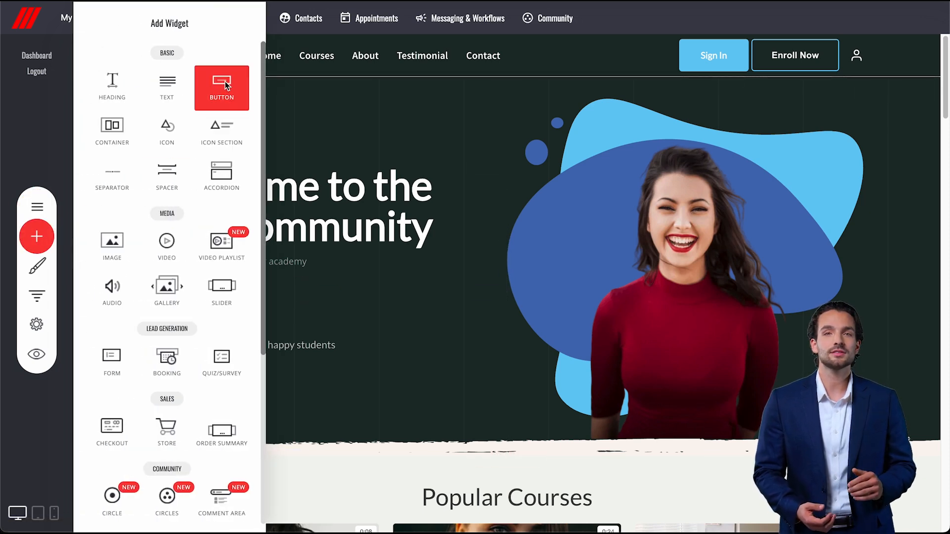
pyautogui.moveTo(225, 85); pyautogui.dragTo(371, 272)
# Change the text of the hero section's "Get Access" button to "Access Community".
pyautogui.click(169, 270)
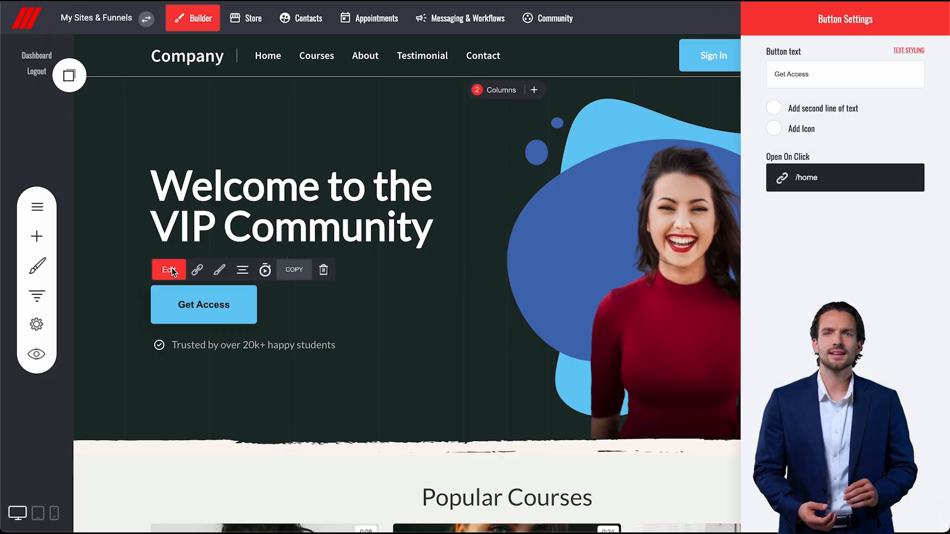
pyautogui.click(788, 74)
pyautogui.press('BackSpace')
pyautogui.press('BackSpace')
pyautogui.press('BackSpace')
pyautogui.press('BackSpace')
pyautogui.write('C')
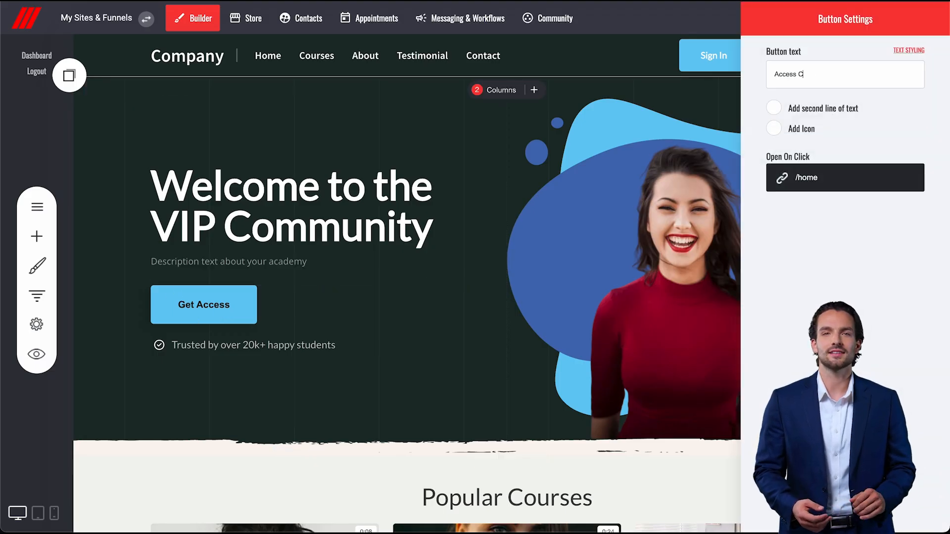
pyautogui.write('ommunity')
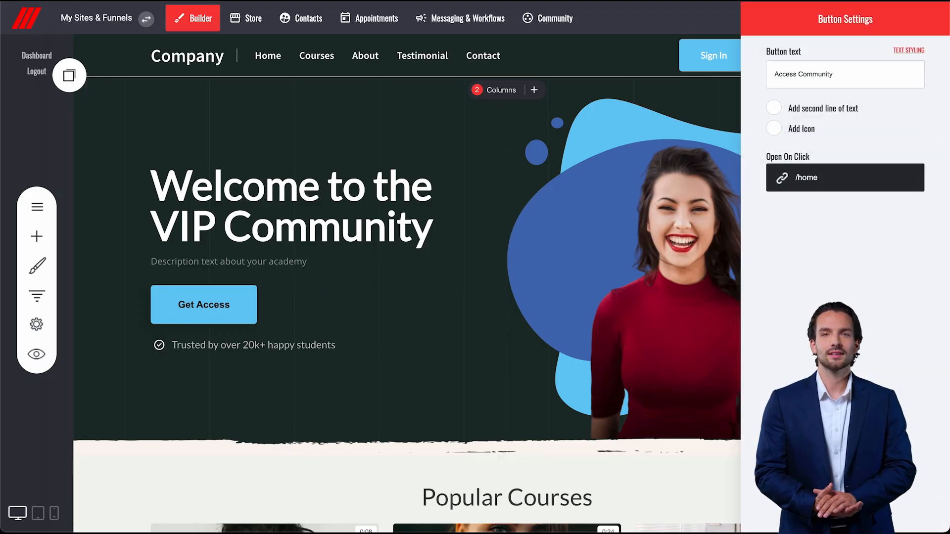
# Link the hero button to the Community Area page and save the Home page.
pyautogui.click(807, 178)
pyautogui.click(521, 200)
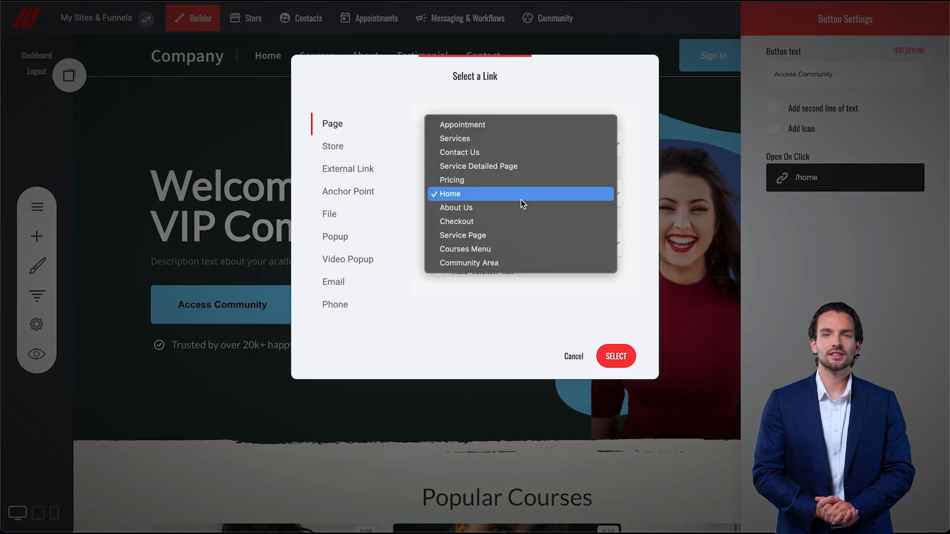
pyautogui.click(506, 267)
pyautogui.click(615, 357)
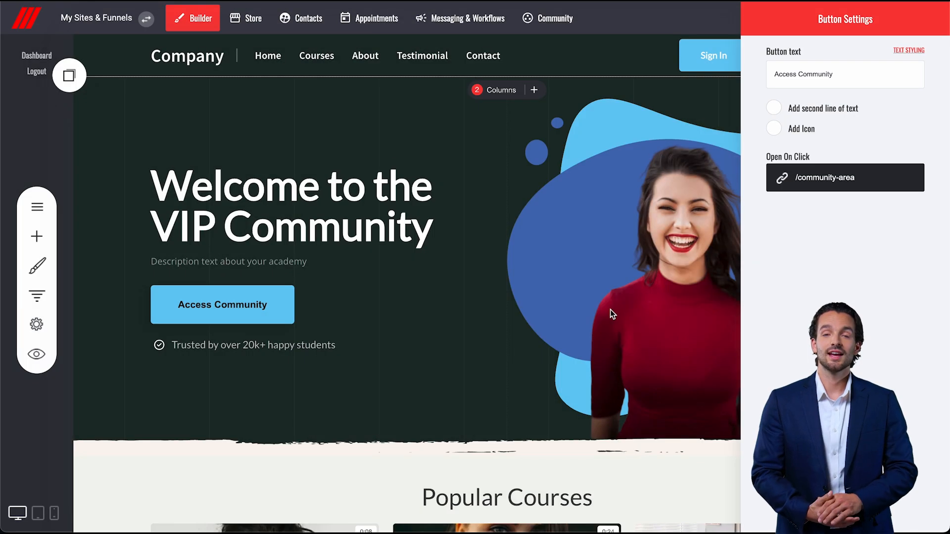
pyautogui.click(850, 22)
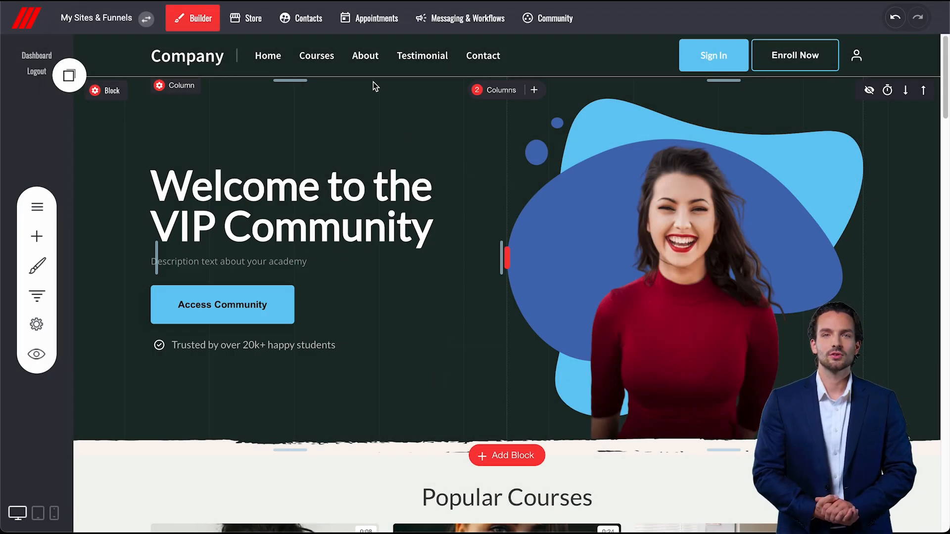
# Add a member group named "VIP. Members" in Contacts.
pyautogui.click(316, 20)
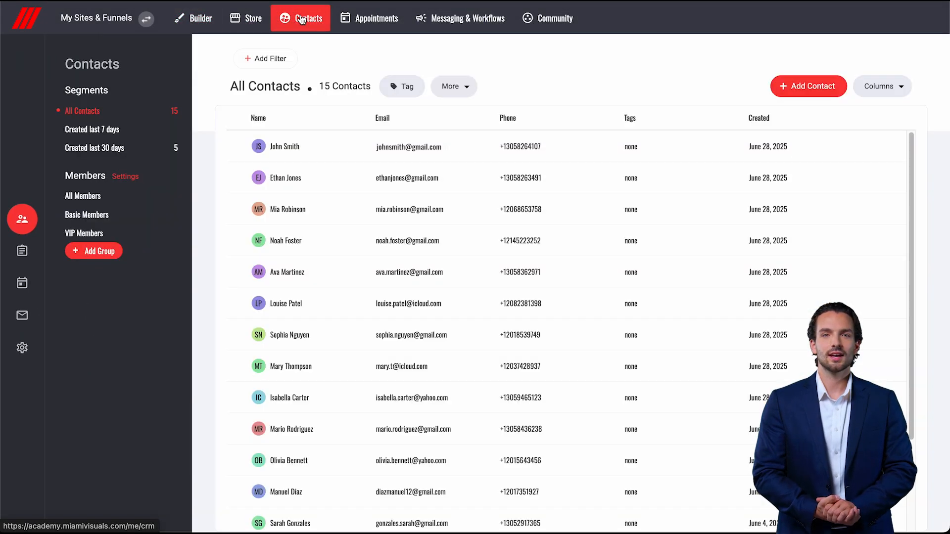
pyautogui.click(100, 253)
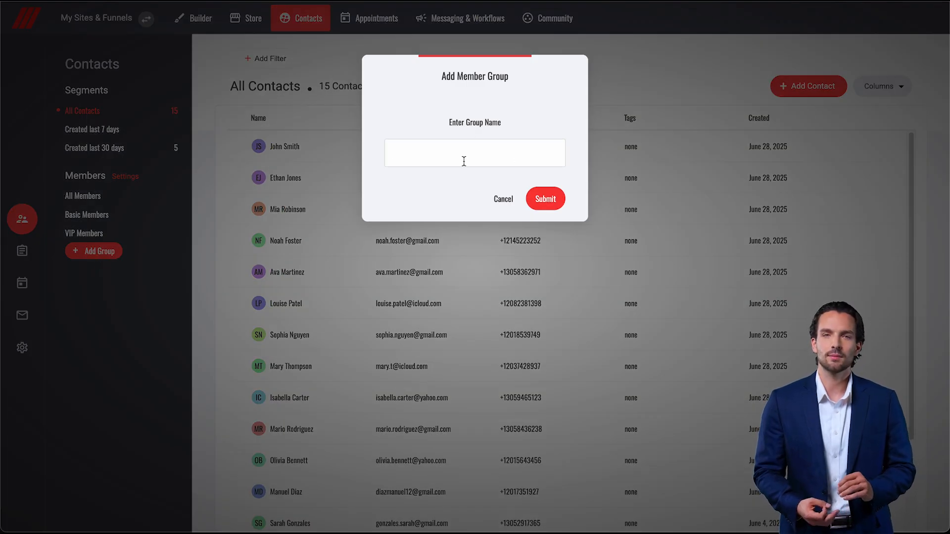
pyautogui.write('VIP. M')
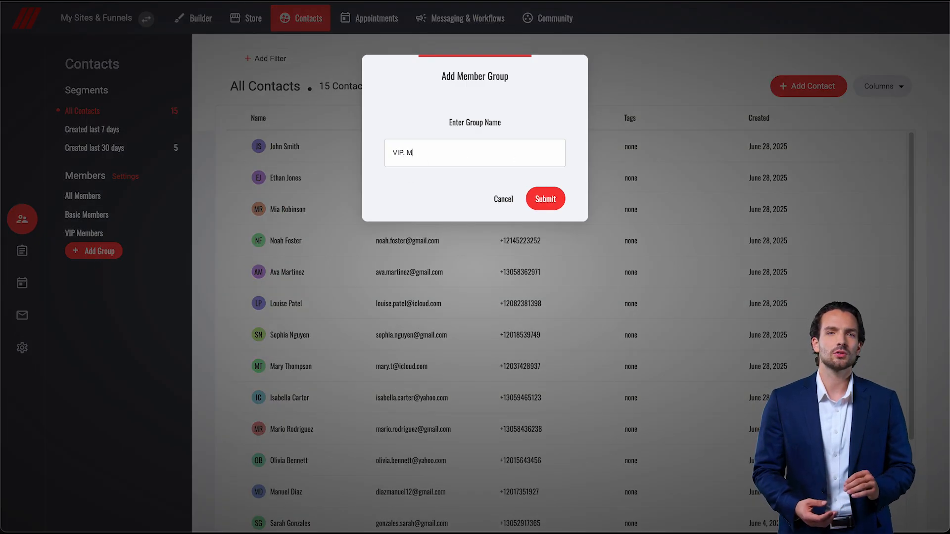
pyautogui.write('embers')
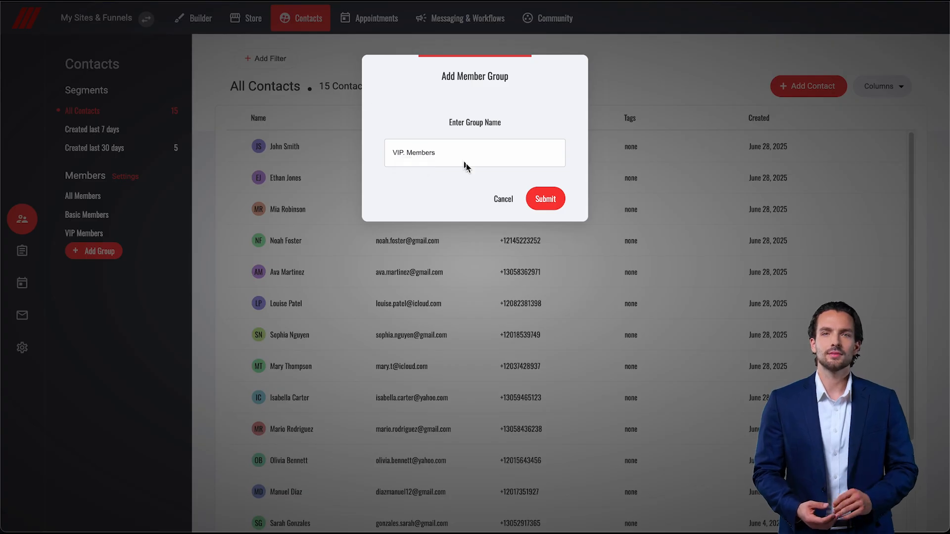
pyautogui.click(546, 199)
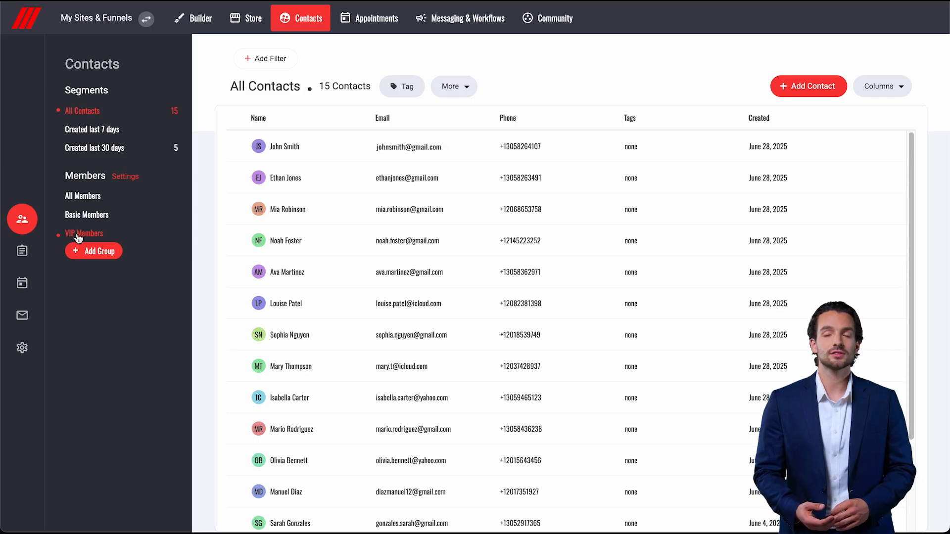
# Create a Membership product in the store with the title "VIP Membership Community".
pyautogui.click(244, 26)
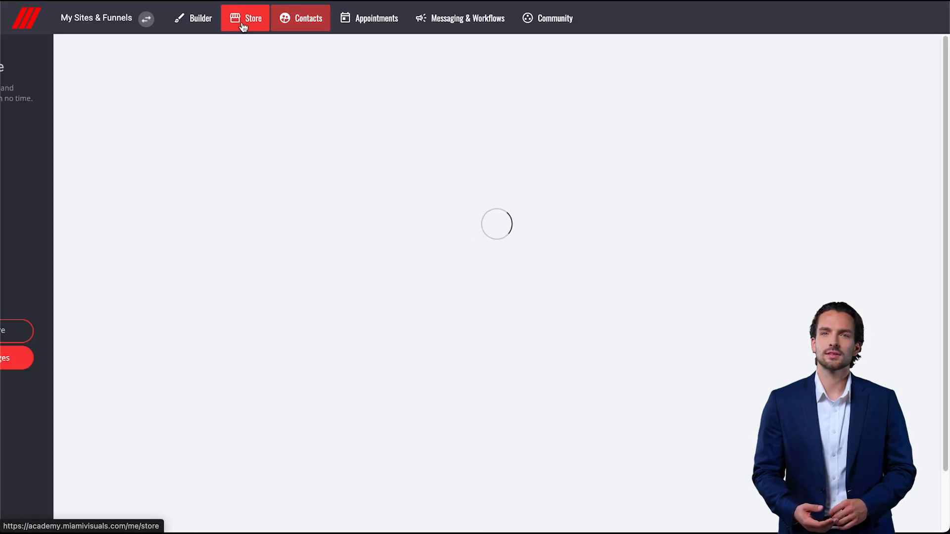
pyautogui.click(55, 196)
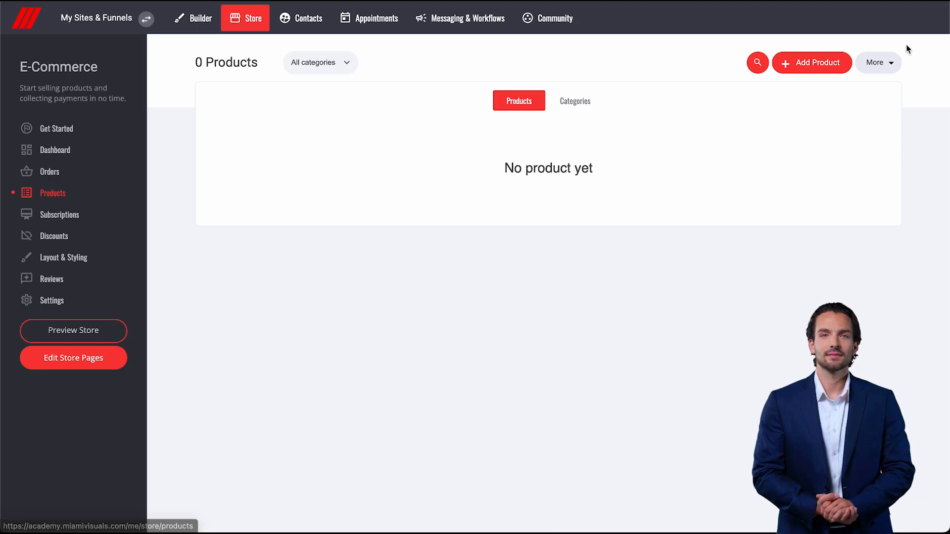
pyautogui.click(808, 62)
pyautogui.click(628, 119)
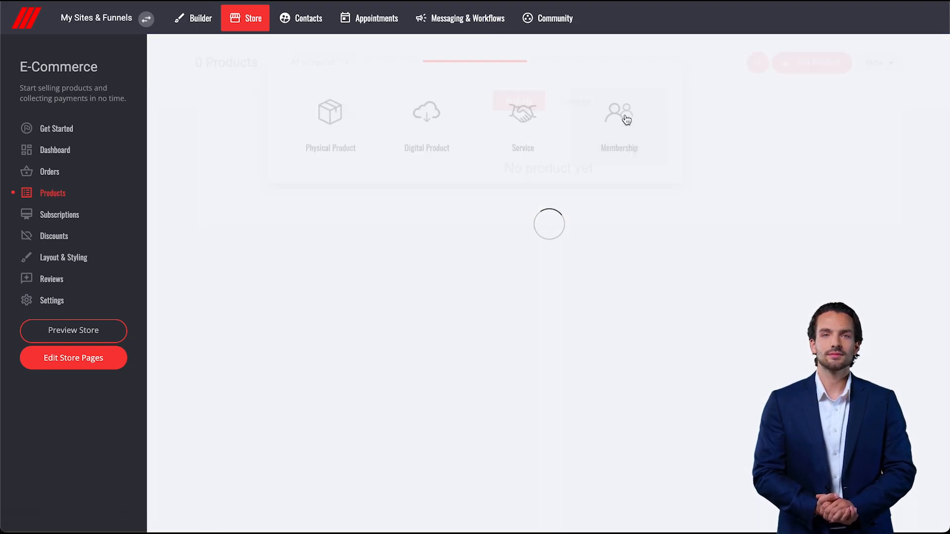
pyautogui.click(469, 144)
pyautogui.write('VIP Membership Community')
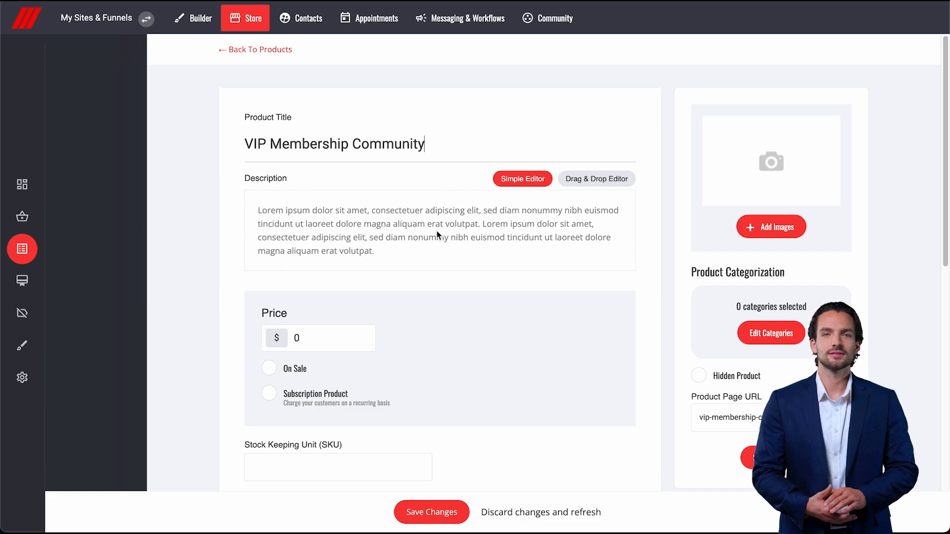
# Add the brown VIP Members picture from the file manager's Images folder as the product image.
pyautogui.click(742, 226)
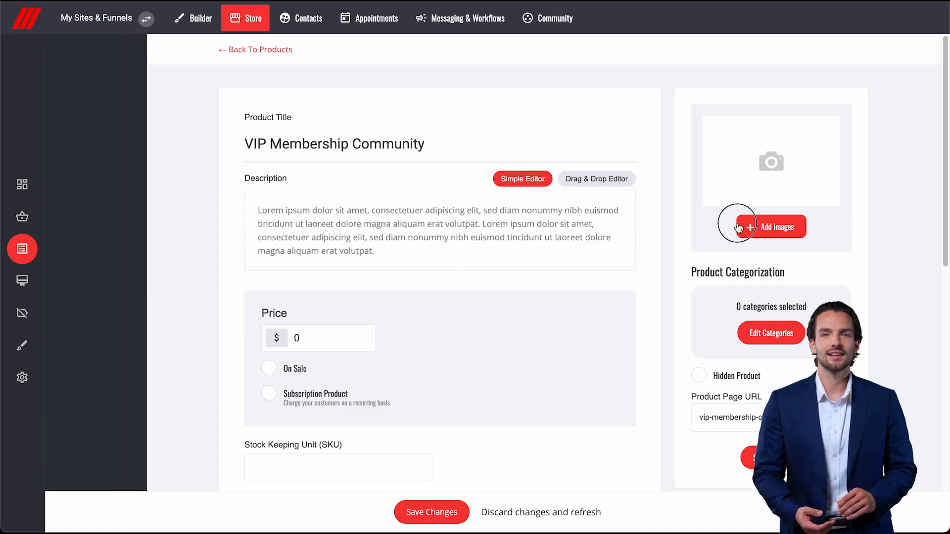
pyautogui.click(248, 185)
pyautogui.scroll(-1, 400, 329)
pyautogui.scroll(-5, 399, 329)
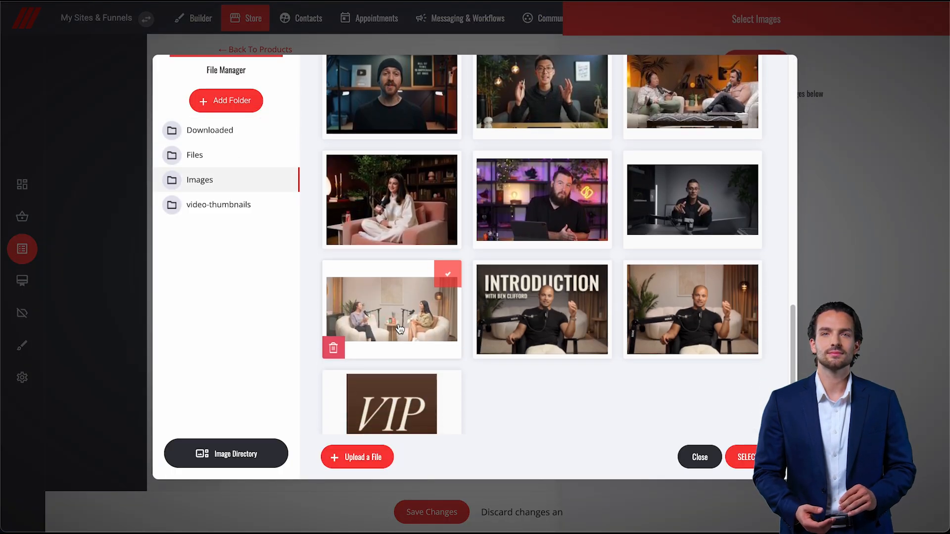
pyautogui.click(393, 376)
pyautogui.click(742, 457)
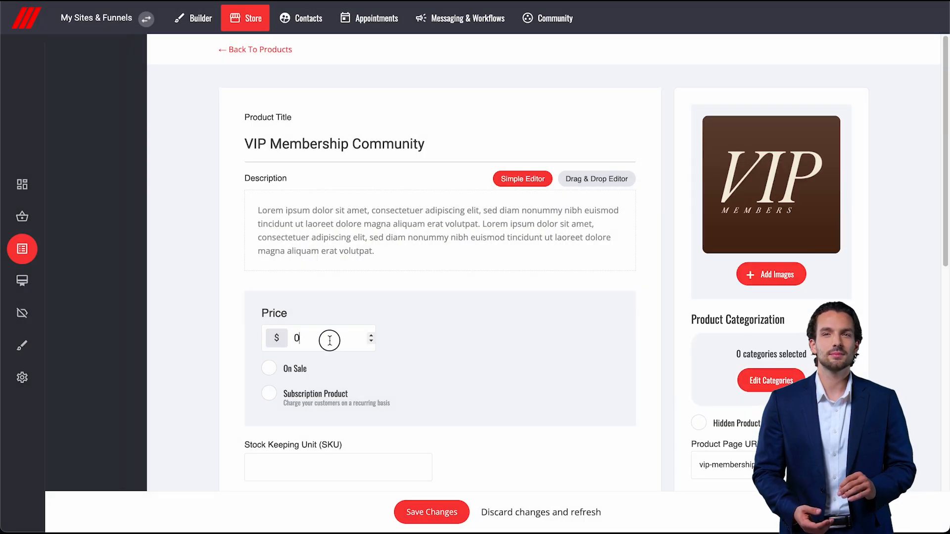
# Set the product's price to $100 and choose Membership as its type.
pyautogui.doubleClick(297, 338)
pyautogui.write('100')
pyautogui.scroll(-4, 440, 262)
pyautogui.scroll(-2, 273, 265)
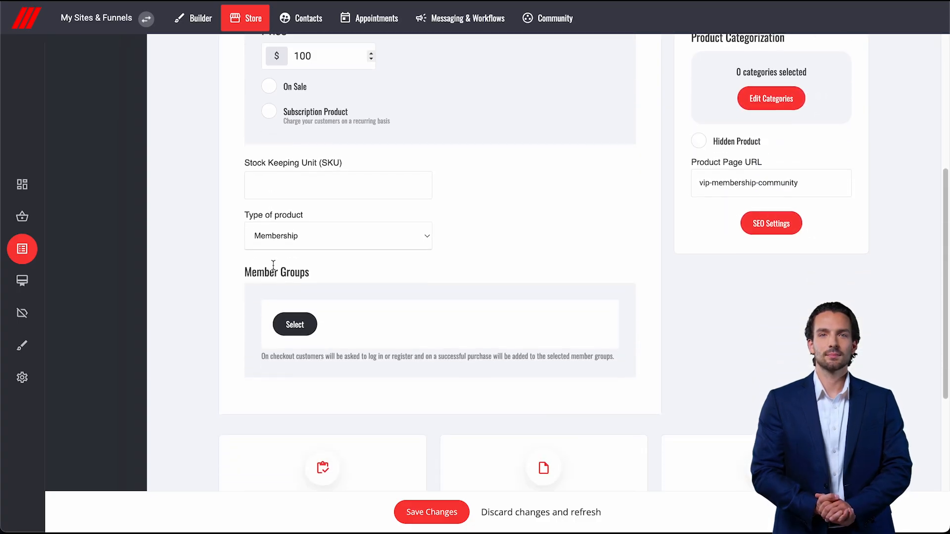
pyautogui.click(286, 240)
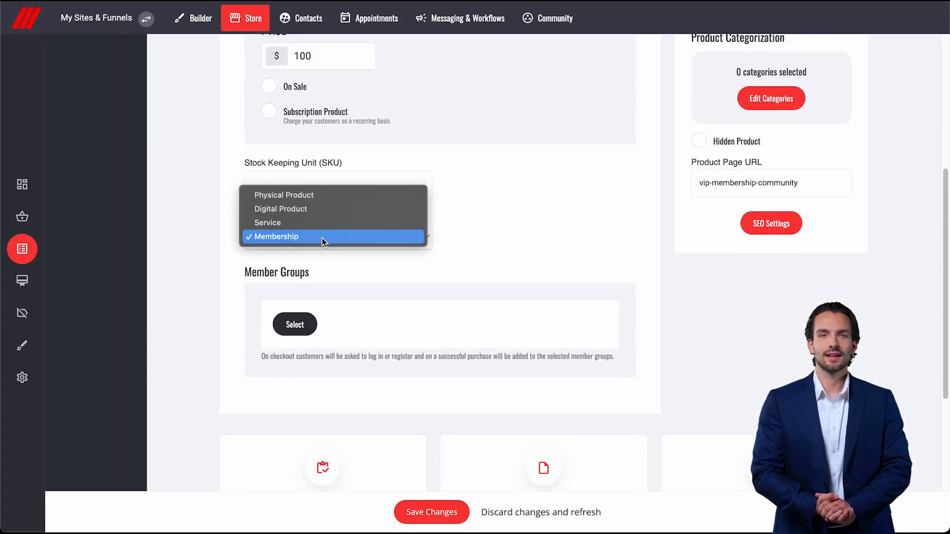
pyautogui.click(296, 237)
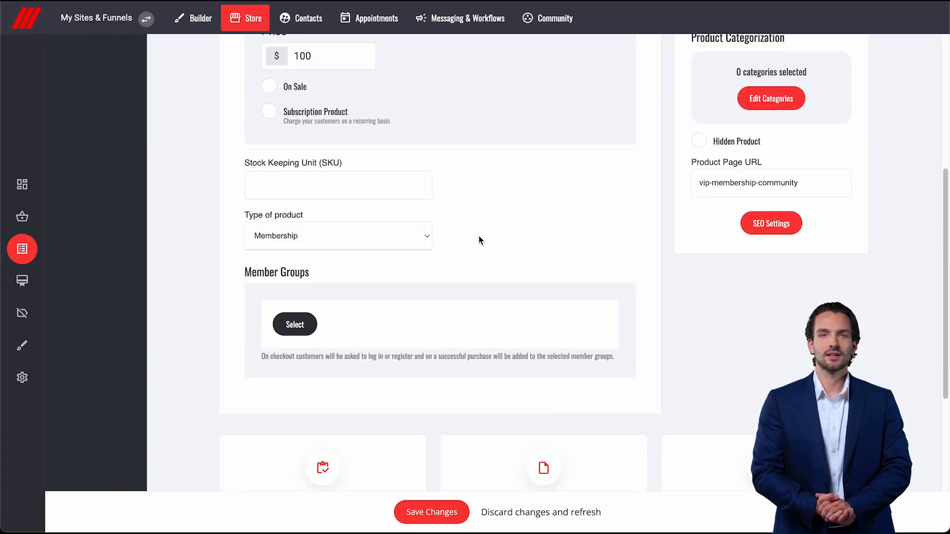
# Assign the VIP Members group to the product.
pyautogui.click(295, 328)
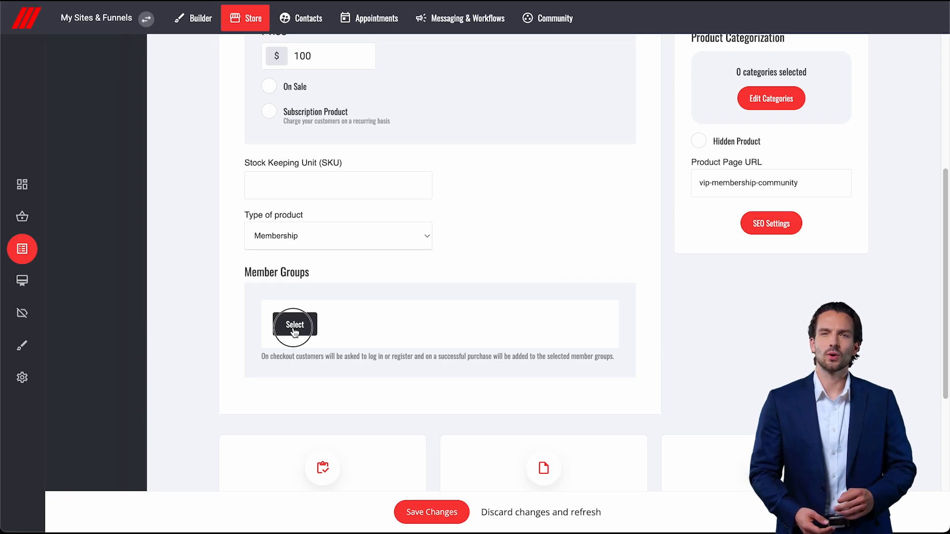
pyautogui.click(404, 134)
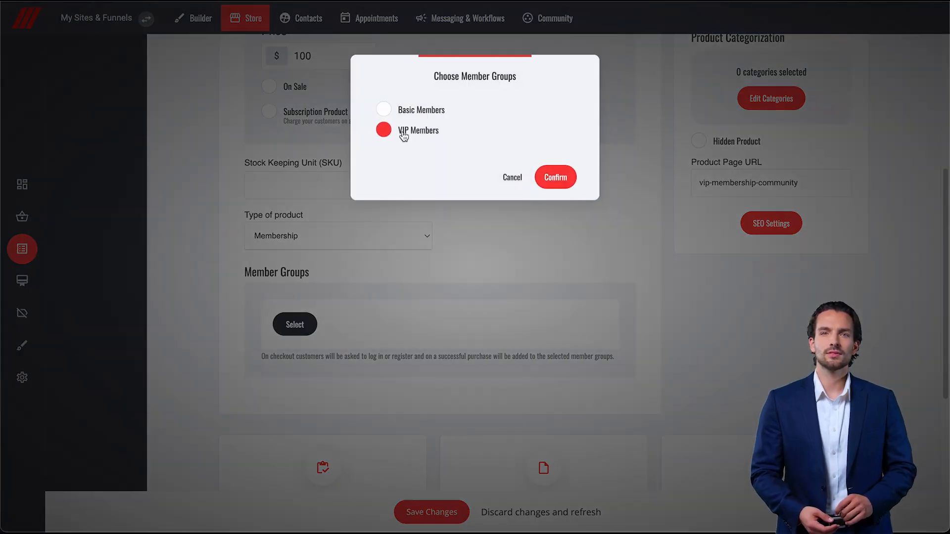
pyautogui.click(570, 180)
# Enable a custom thank you page that redirects buyers to the Community Area page and save the product.
pyautogui.scroll(-5, 568, 182)
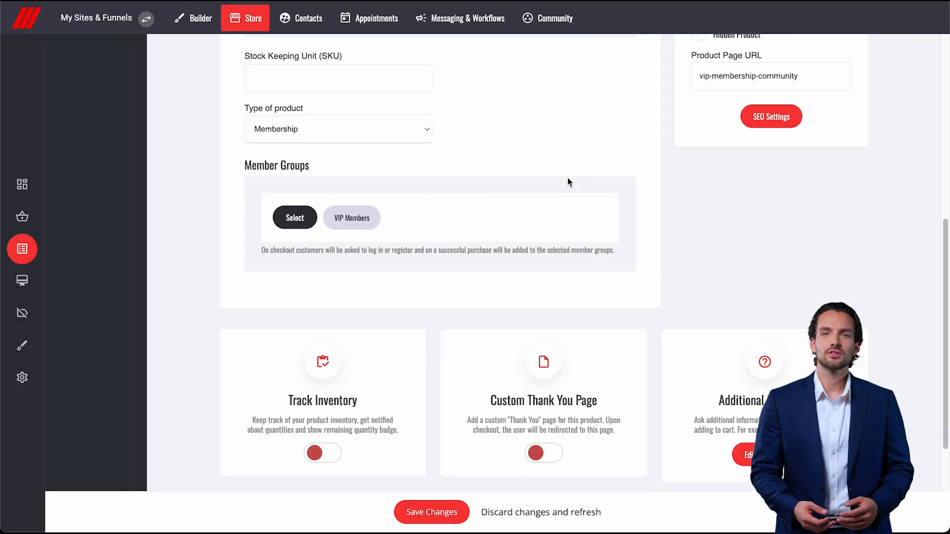
pyautogui.click(540, 282)
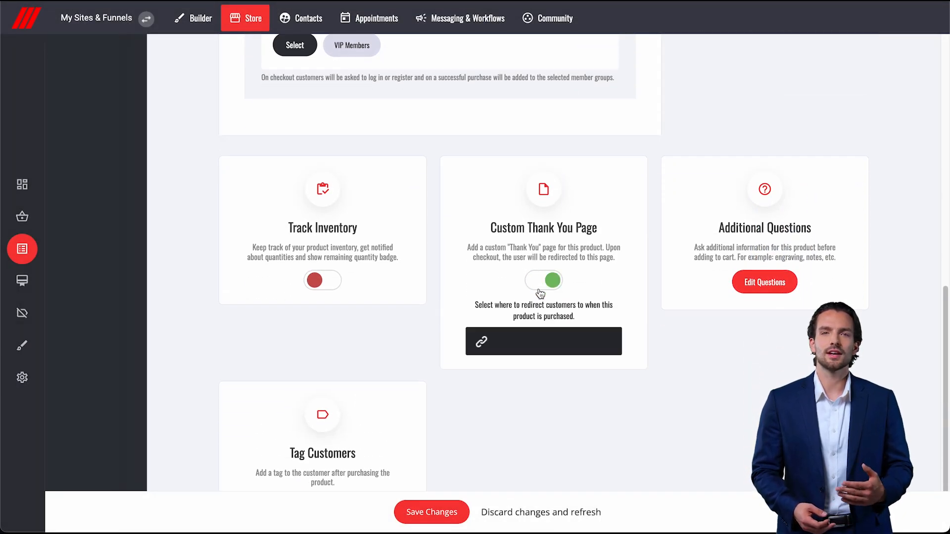
pyautogui.click(535, 343)
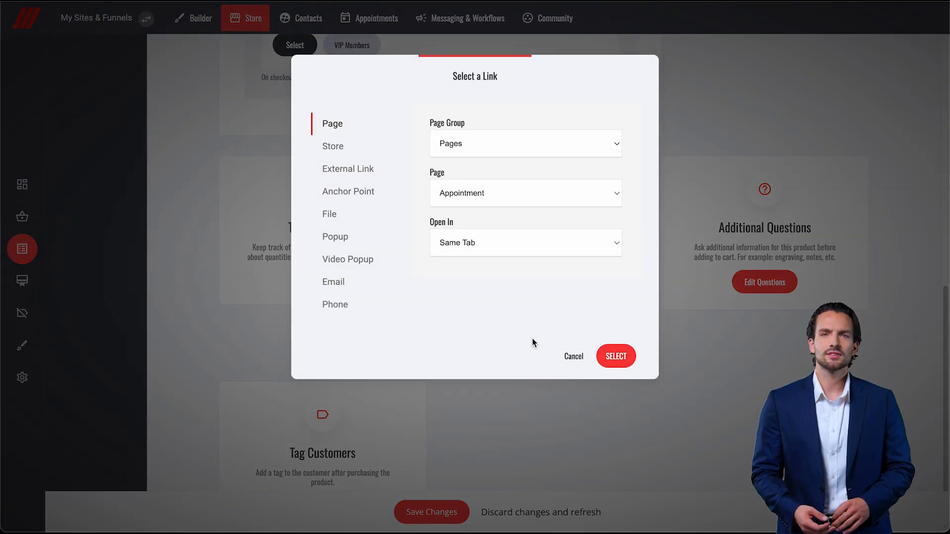
pyautogui.click(532, 200)
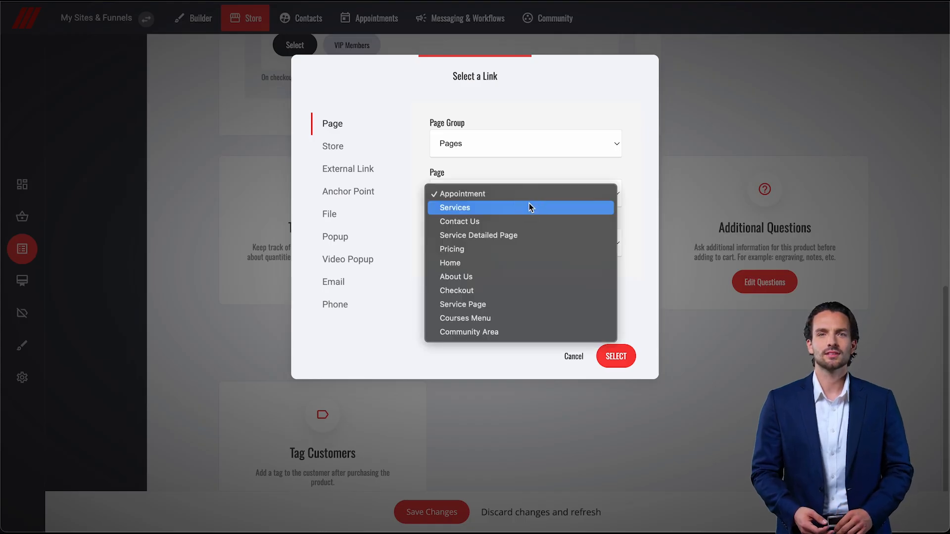
pyautogui.click(503, 335)
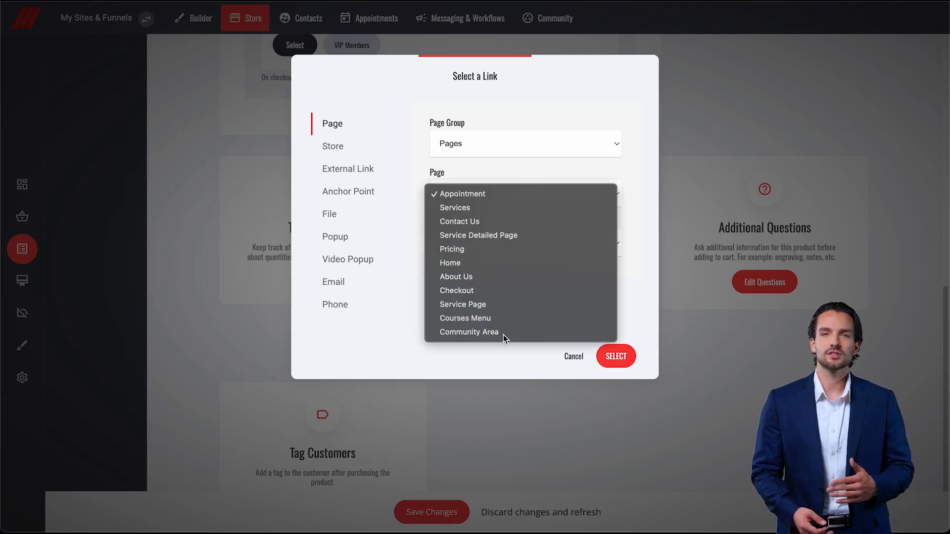
pyautogui.click(613, 357)
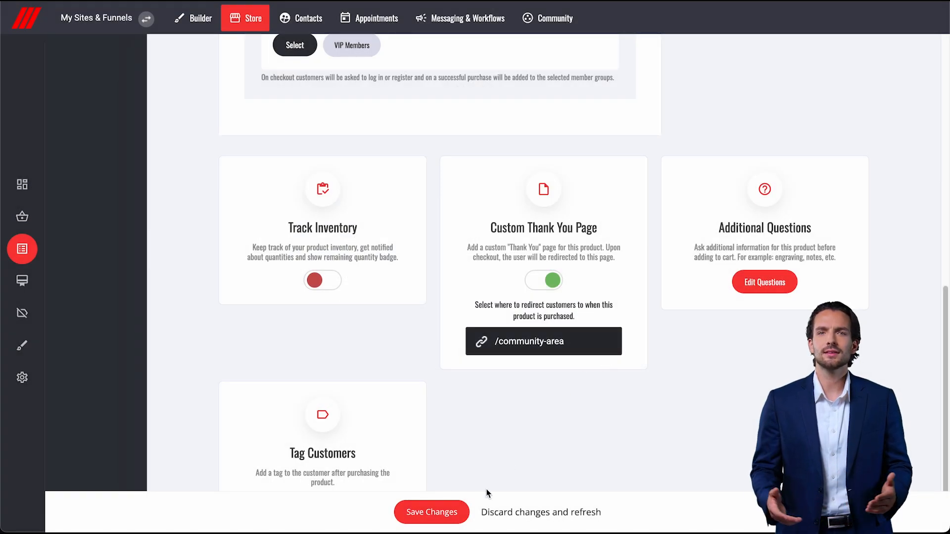
pyautogui.click(454, 518)
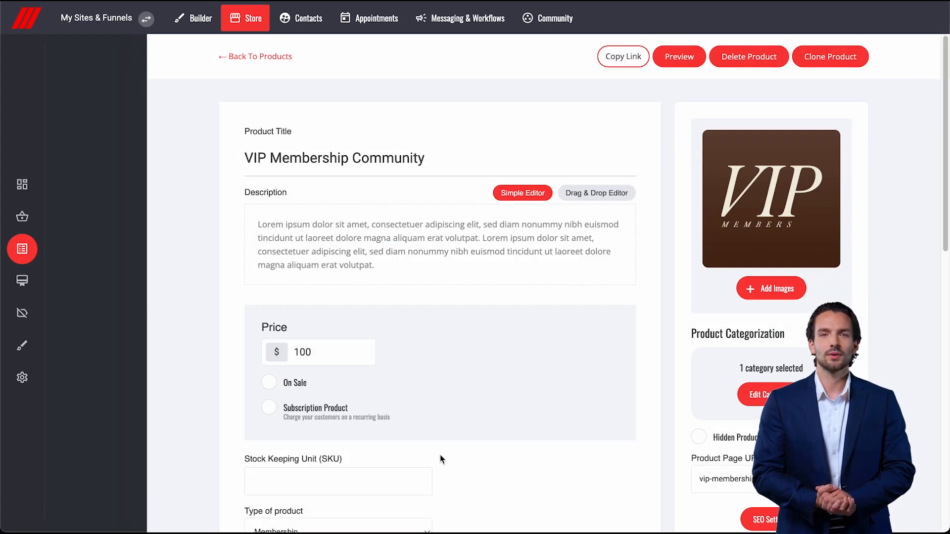
# In the site builder, set the Community Area page's access to Members Only.
pyautogui.click(203, 28)
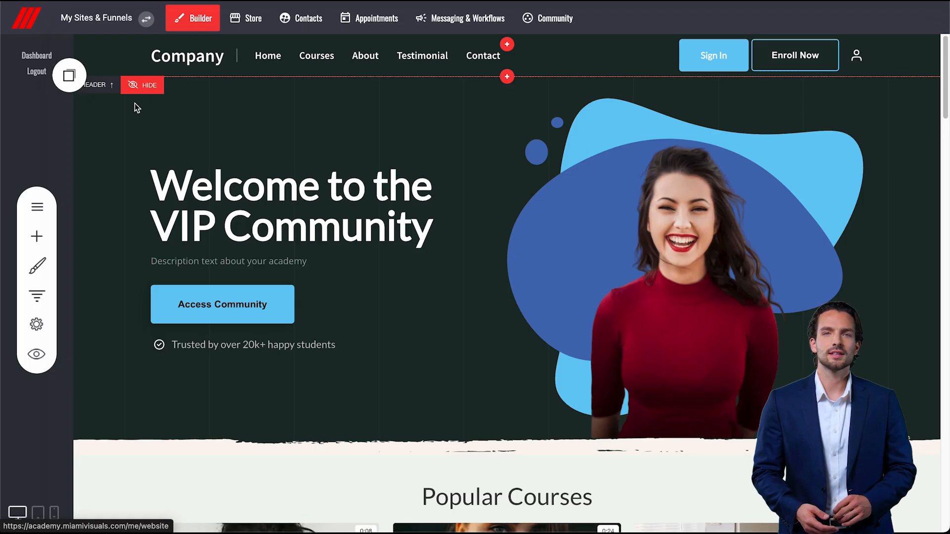
pyautogui.click(47, 205)
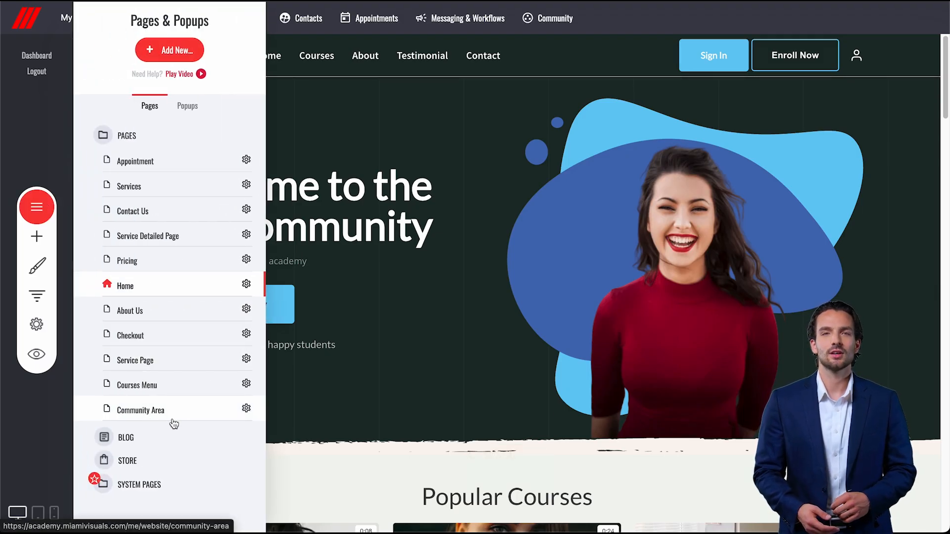
pyautogui.click(246, 410)
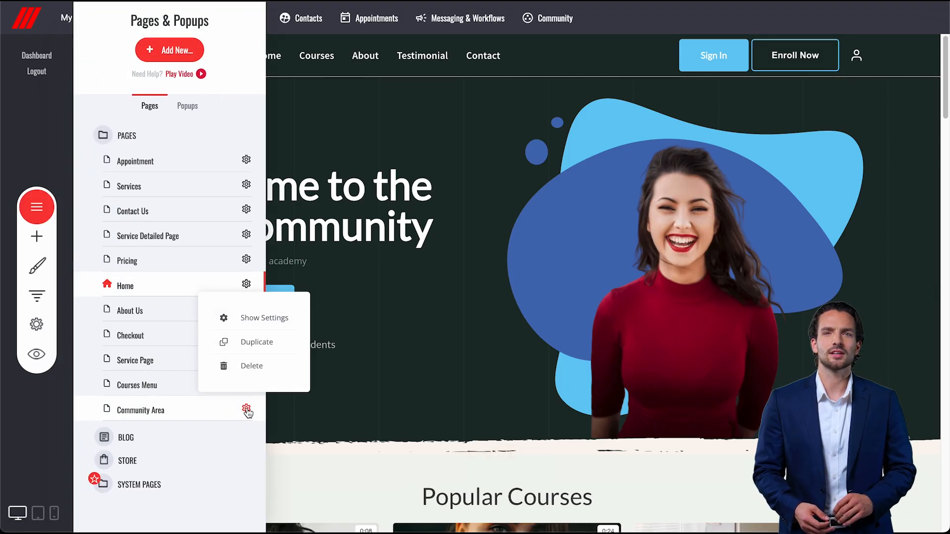
pyautogui.click(258, 320)
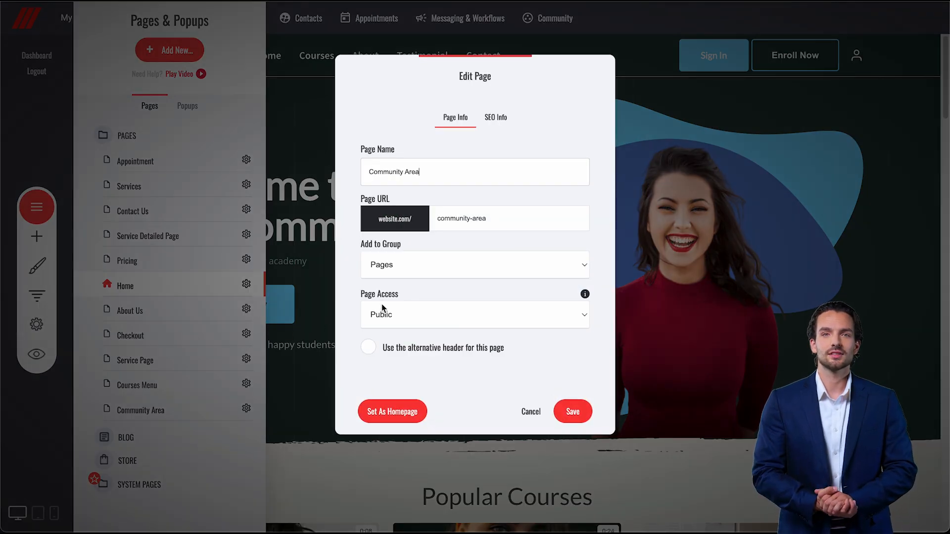
pyautogui.click(384, 321)
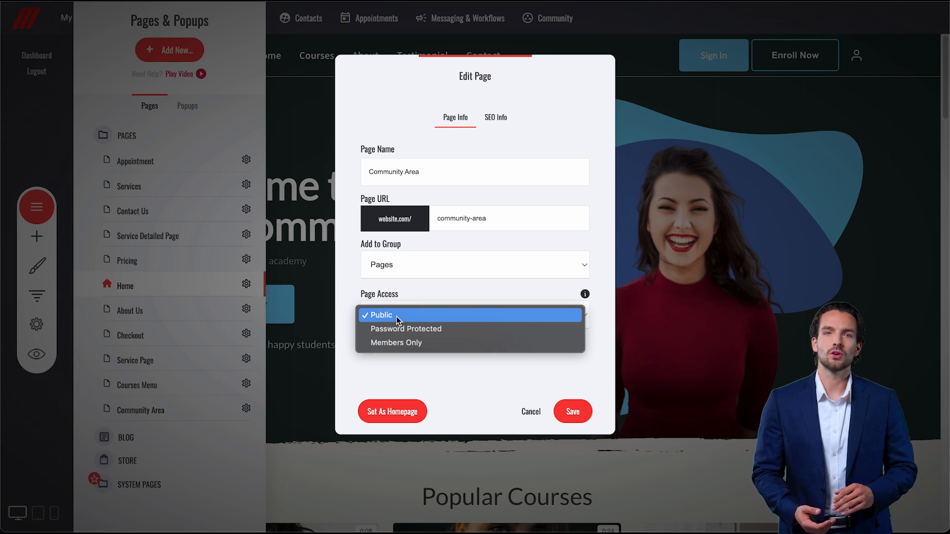
pyautogui.click(426, 346)
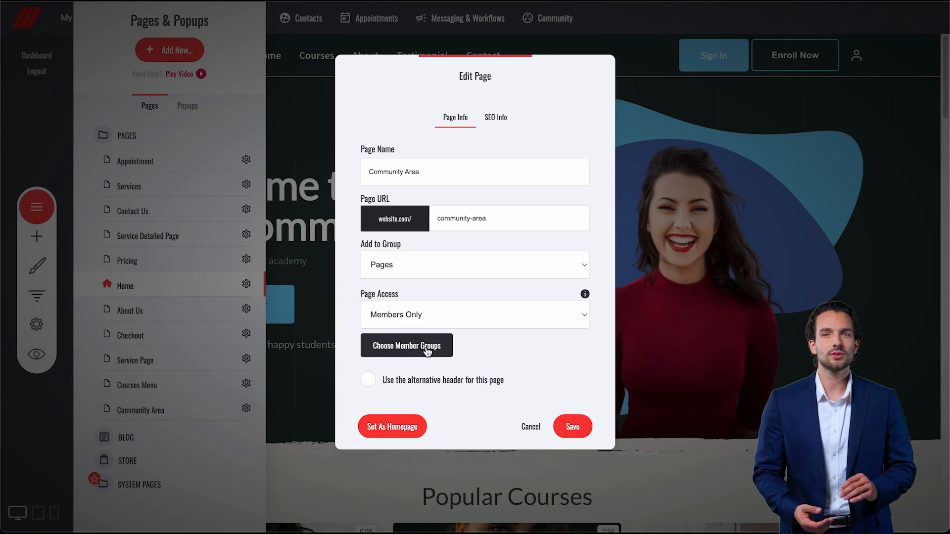
# Give the VIP Members group access to the Community Area page and save the page settings.
pyautogui.click(415, 349)
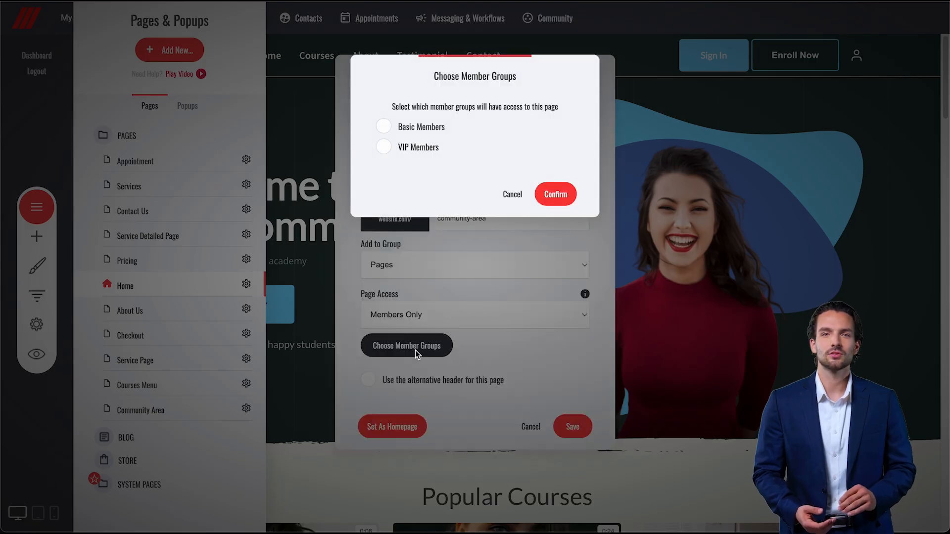
pyautogui.click(416, 149)
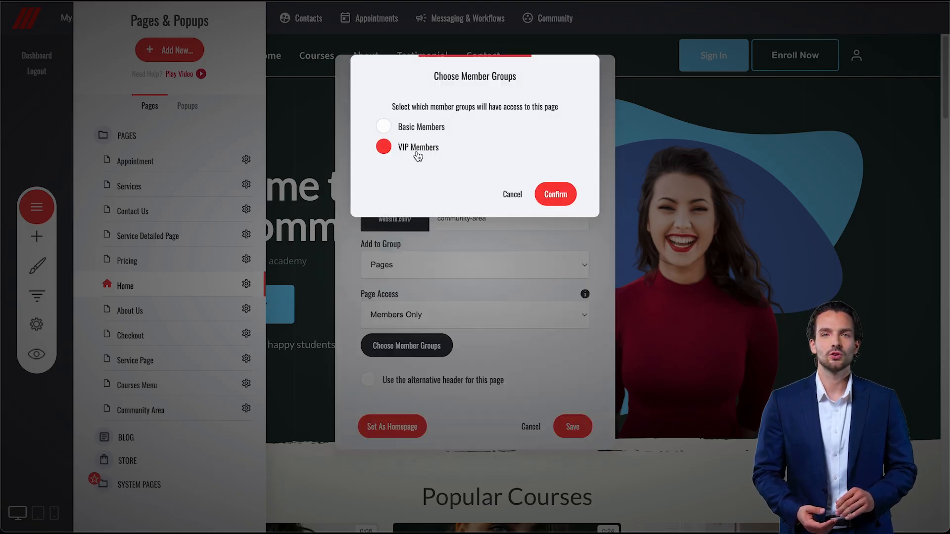
pyautogui.click(551, 194)
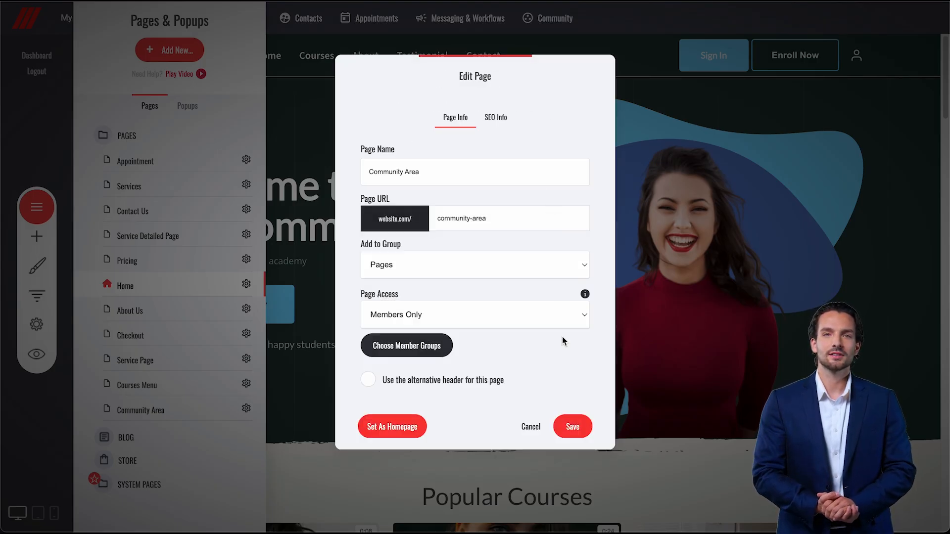
pyautogui.click(574, 425)
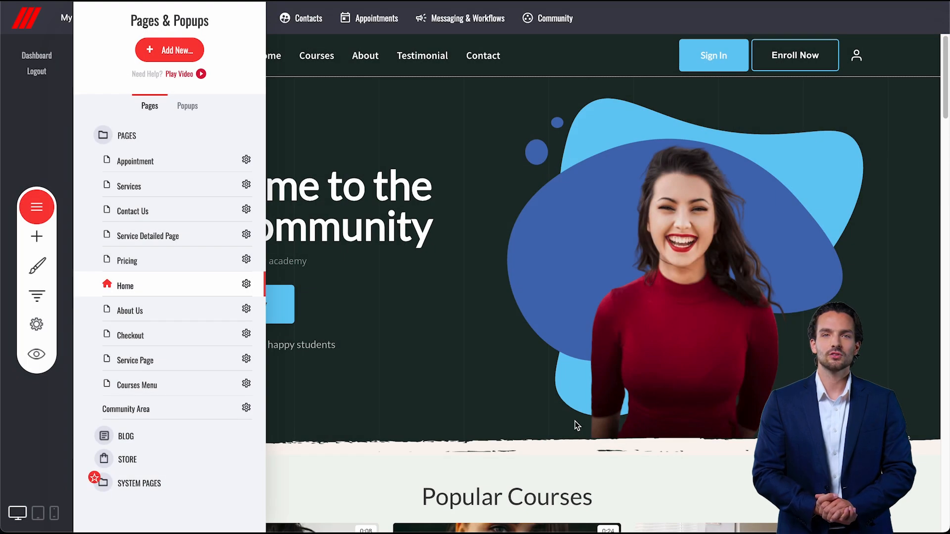
pyautogui.click(571, 396)
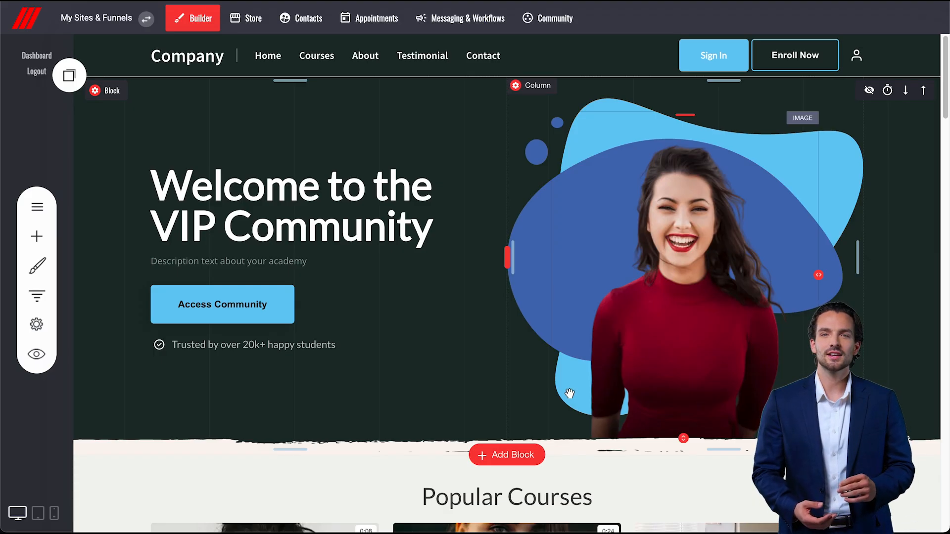
# Link the header's Enroll Now button to the VIP Membership Community store product and save the Home page.
pyautogui.click(795, 59)
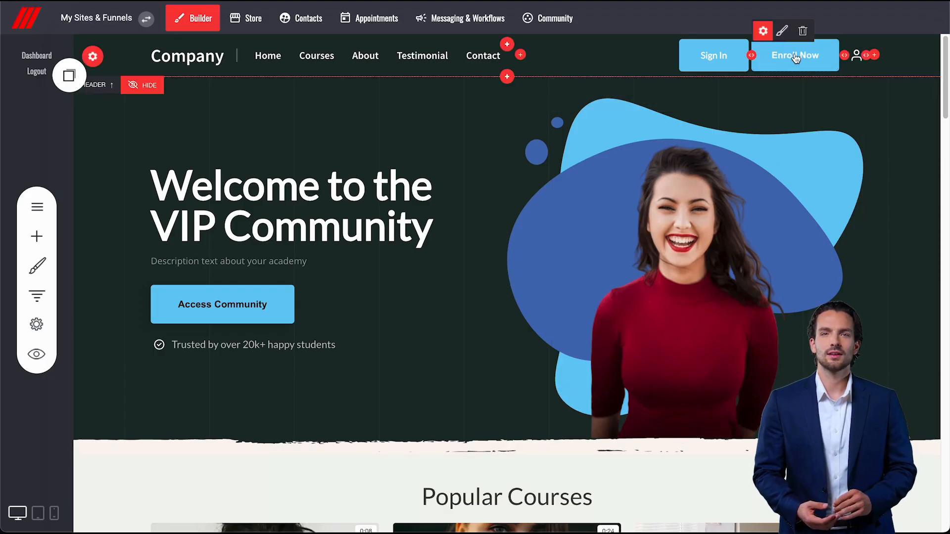
pyautogui.click(760, 31)
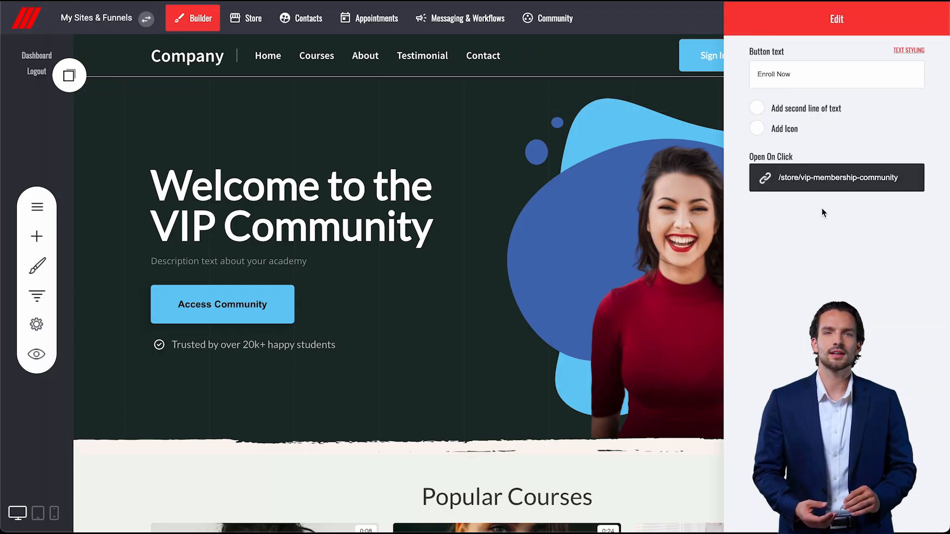
pyautogui.click(836, 178)
pyautogui.click(560, 206)
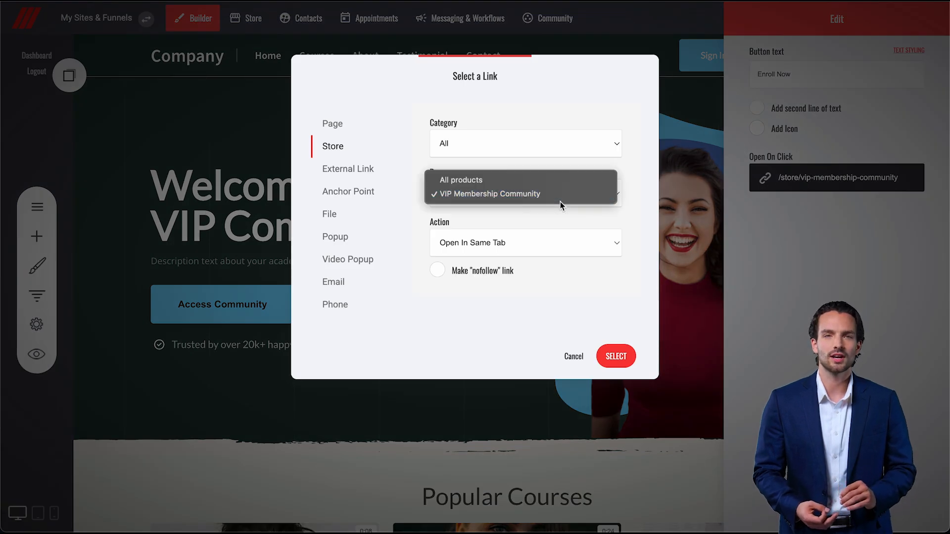
pyautogui.click(539, 196)
pyautogui.click(616, 356)
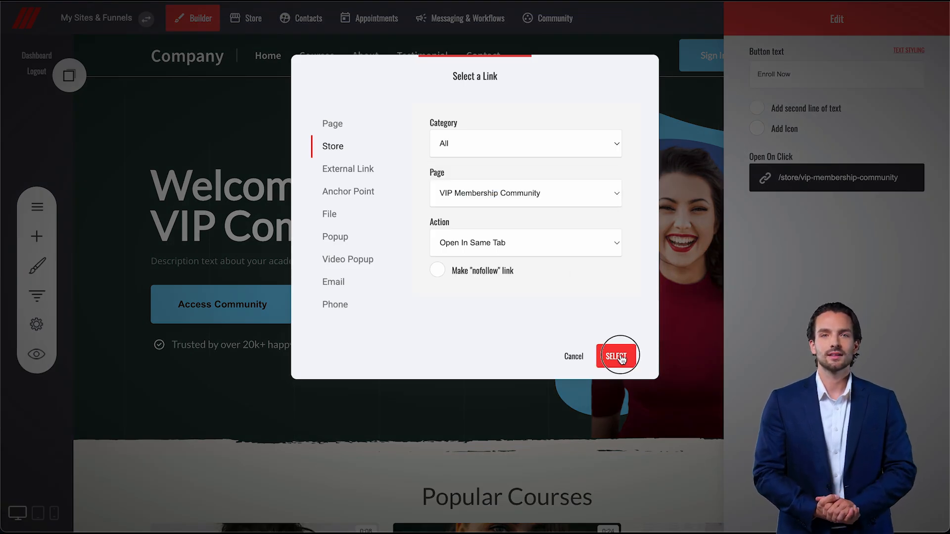
pyautogui.click(569, 319)
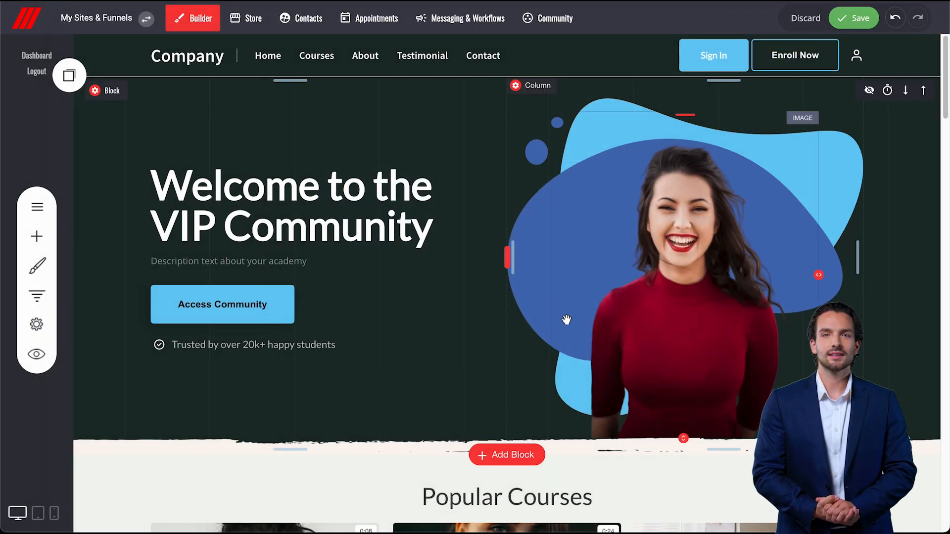
pyautogui.click(844, 18)
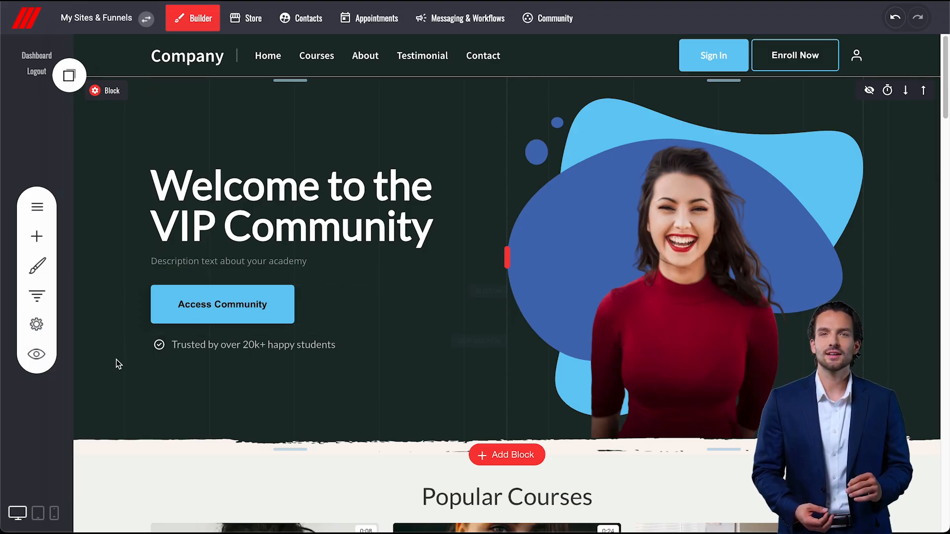
# Preview the site in a new browser tab and test the hero's Access Community button as a visitor.
pyautogui.click(36, 355)
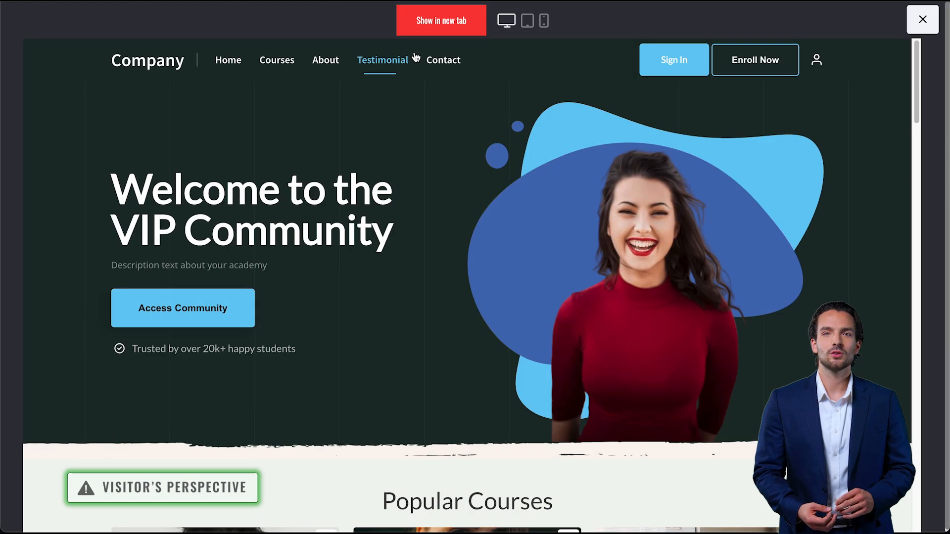
pyautogui.click(425, 20)
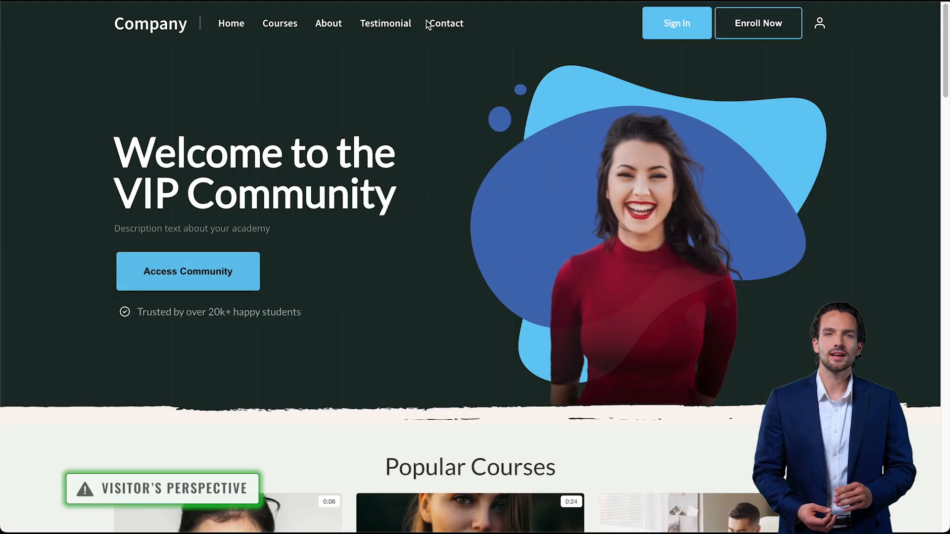
pyautogui.click(205, 263)
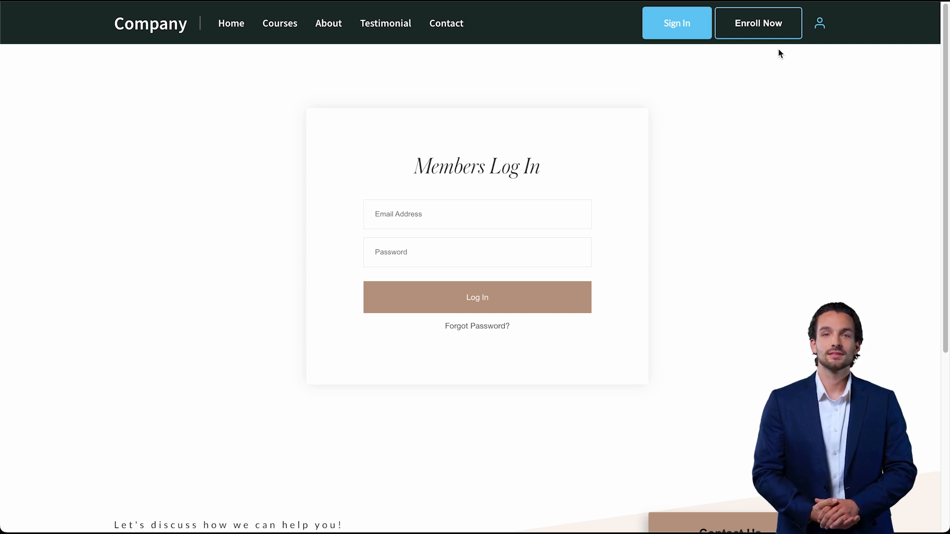
# Test the Enroll Now button as a visitor through to the VIP Membership Community checkout, and return to the Home page.
pyautogui.click(750, 31)
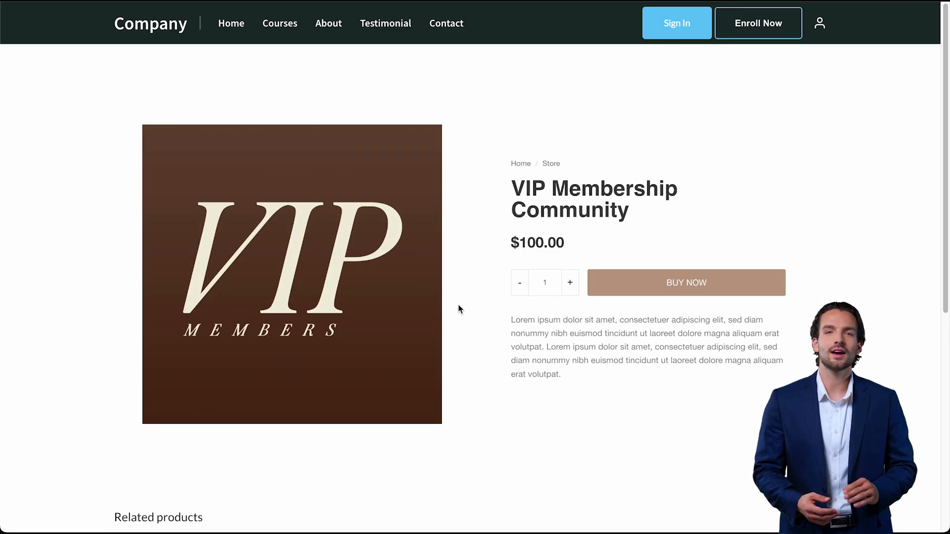
pyautogui.click(680, 289)
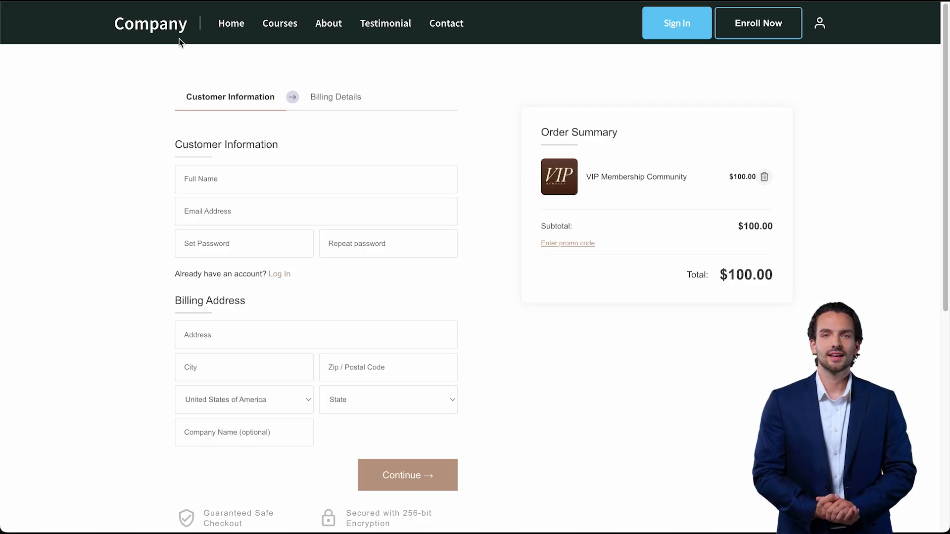
pyautogui.click(168, 30)
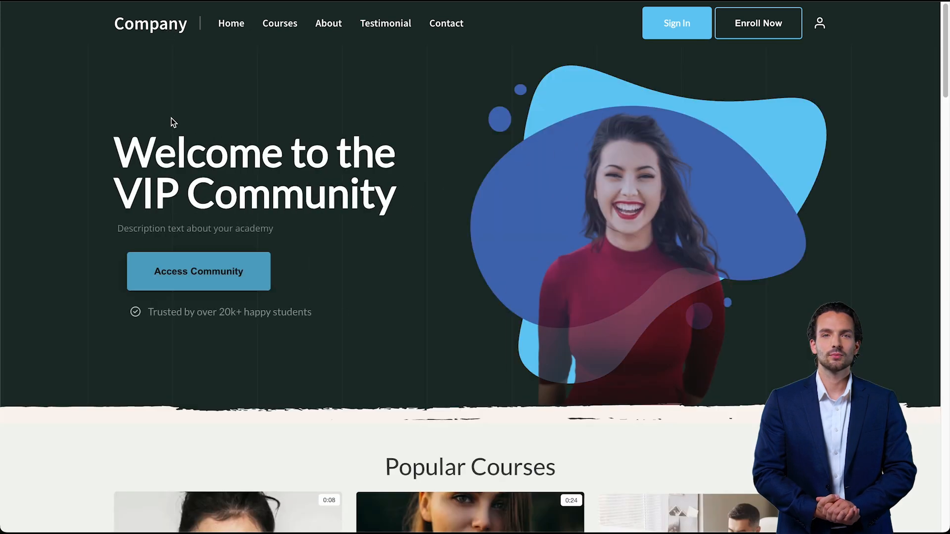
# Test the hero's Access Community button again and check the Members Log In form.
pyautogui.click(205, 279)
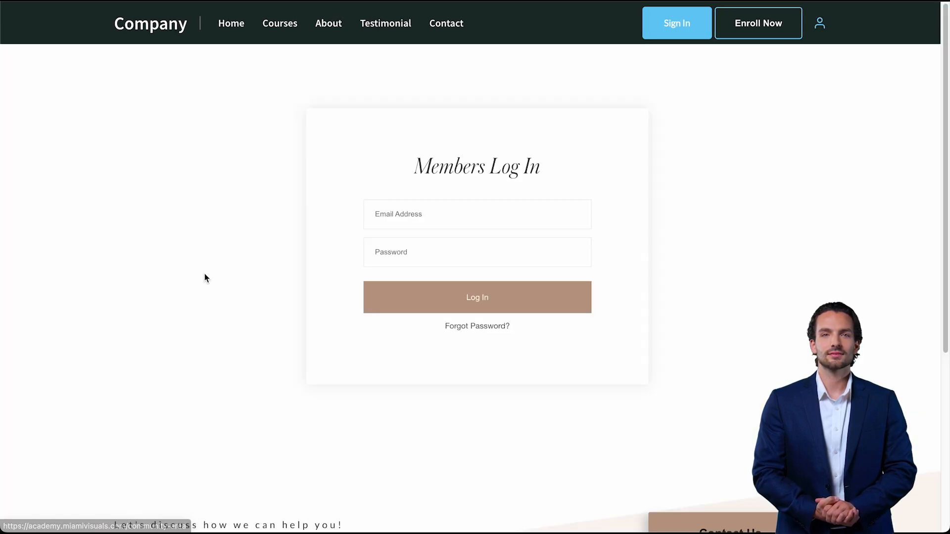
pyautogui.click(424, 231)
pyautogui.click(424, 305)
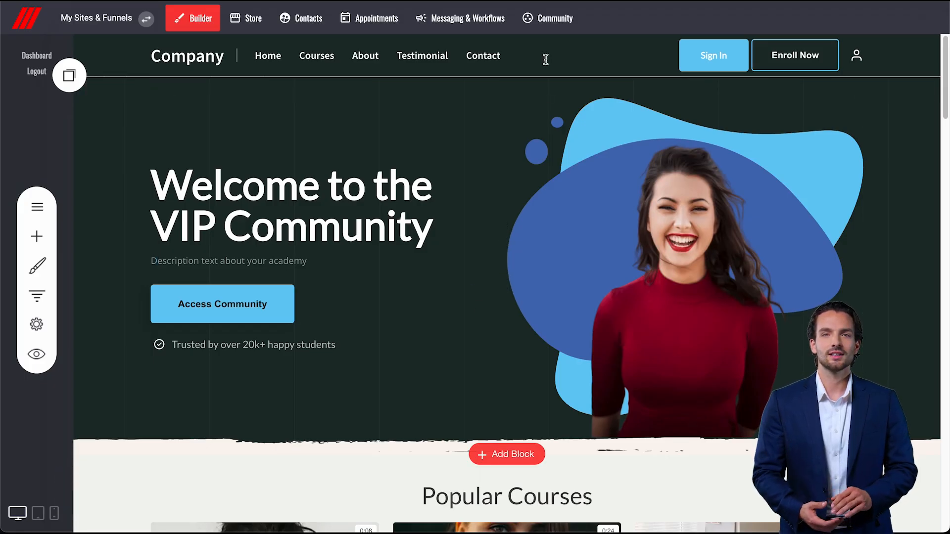
# Back in the site admin, open the VIP Community circle for editing.
pyautogui.click(547, 28)
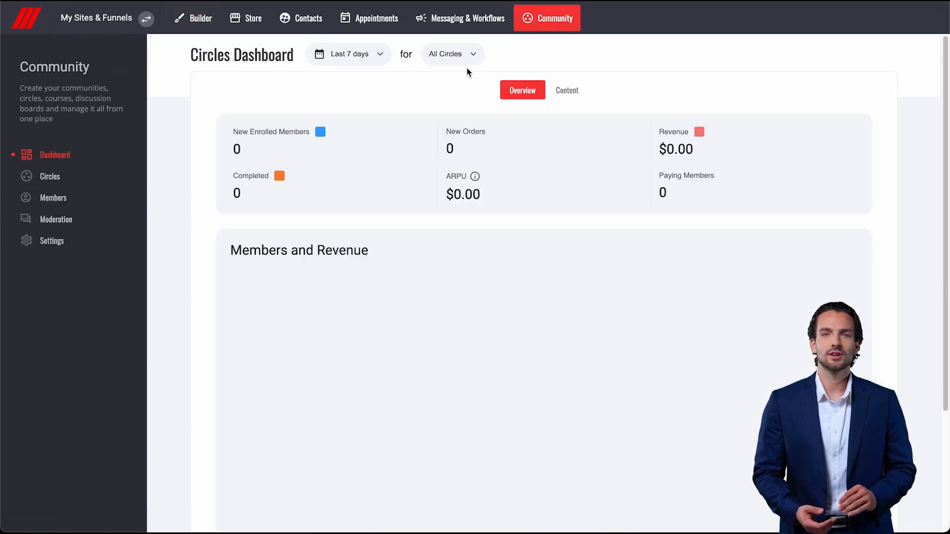
pyautogui.click(50, 177)
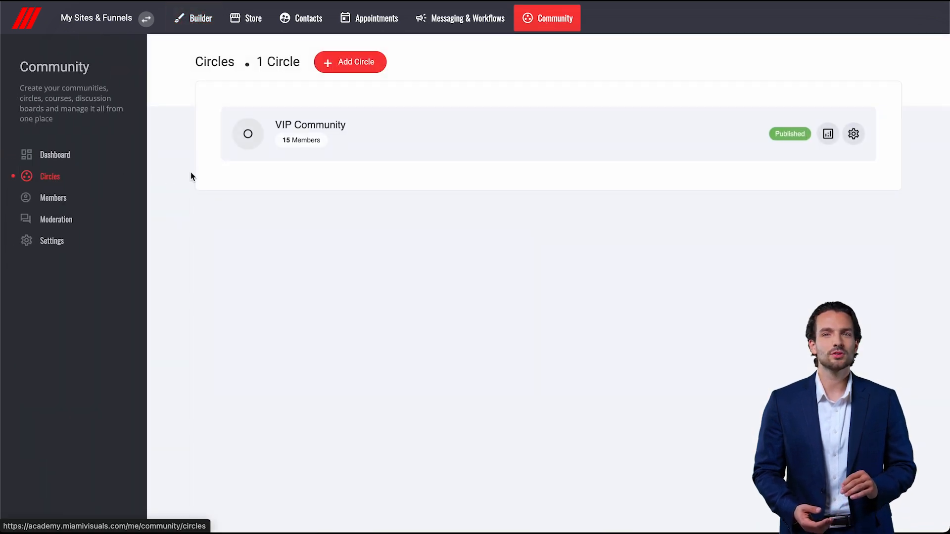
pyautogui.click(300, 130)
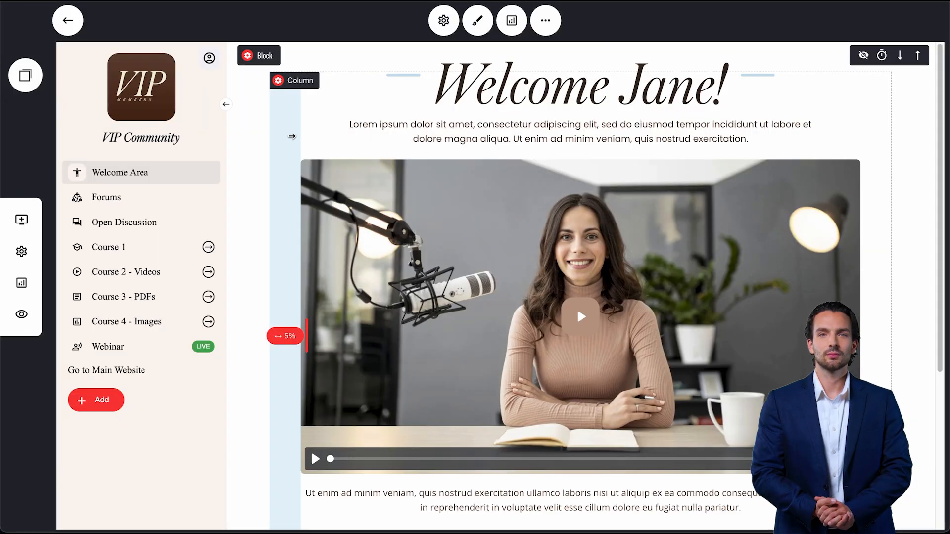
# Open the group settings of Course 1 and check the available access level options and plan requirement.
pyautogui.moveTo(64, 253)
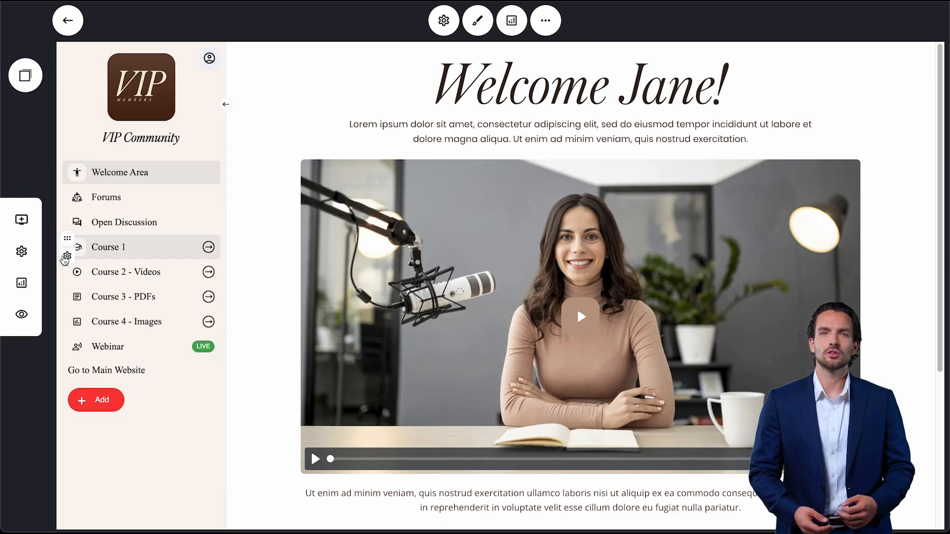
pyautogui.click(66, 257)
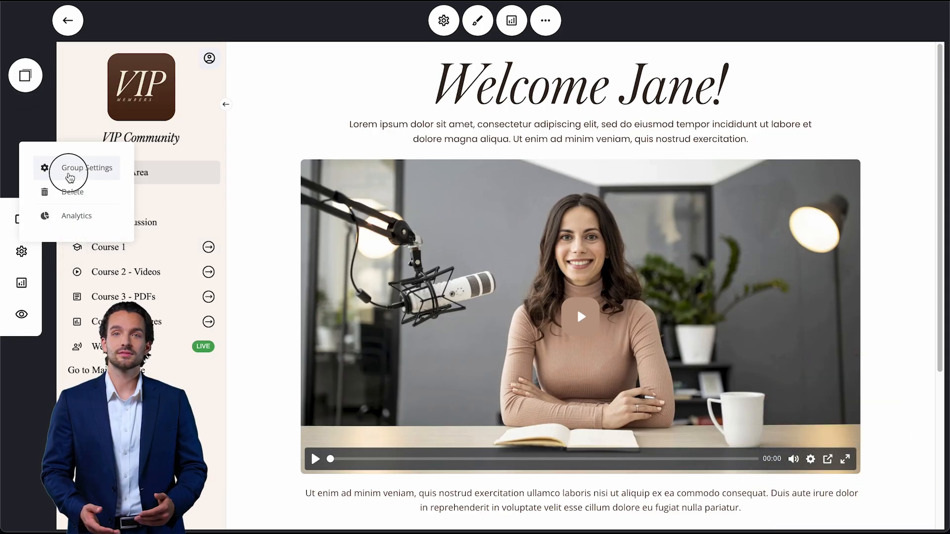
pyautogui.click(69, 177)
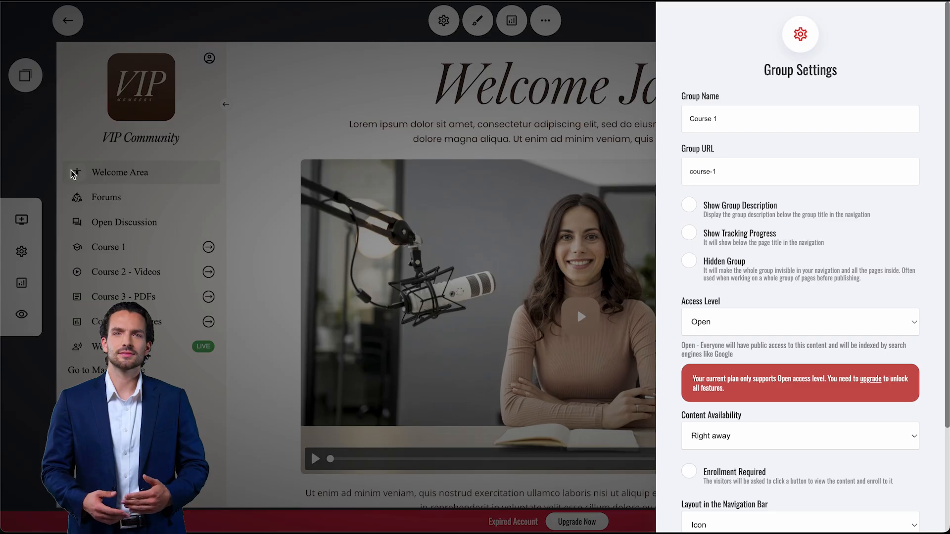
pyautogui.click(693, 324)
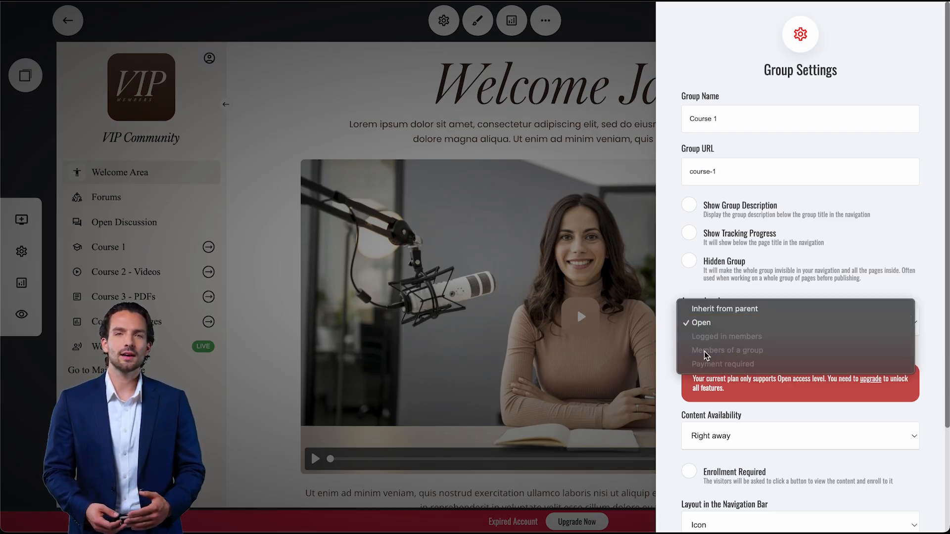
pyautogui.click(676, 393)
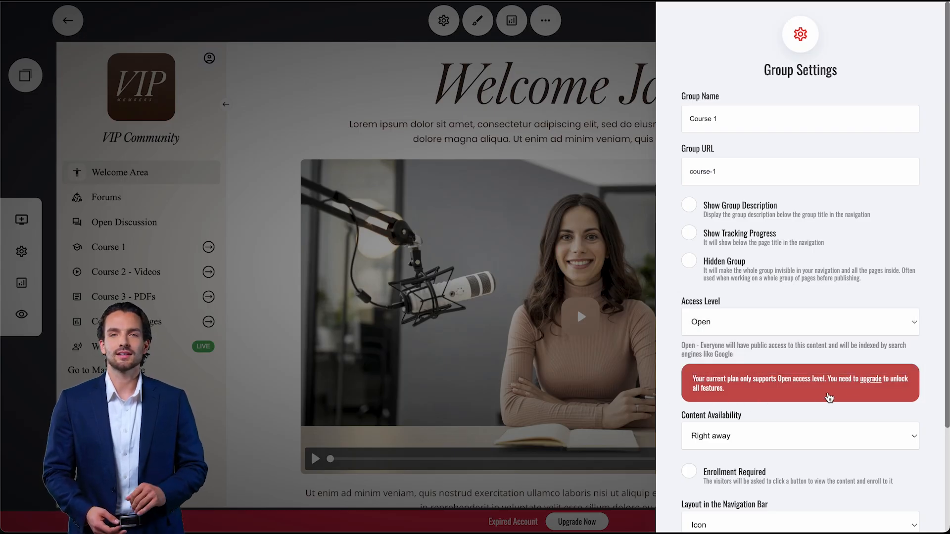
pyautogui.click(867, 380)
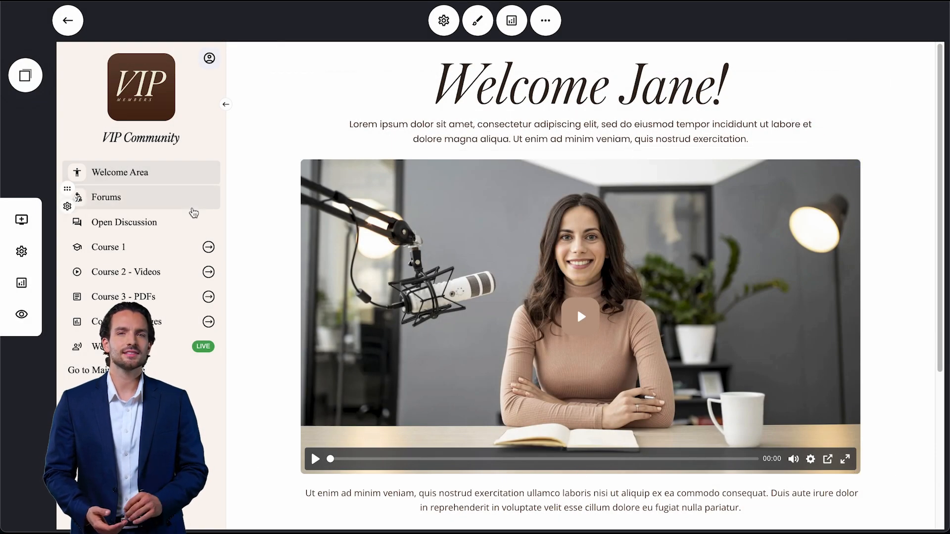
# Leave the circle editor and open the Courses Menu page in the site builder.
pyautogui.click(68, 20)
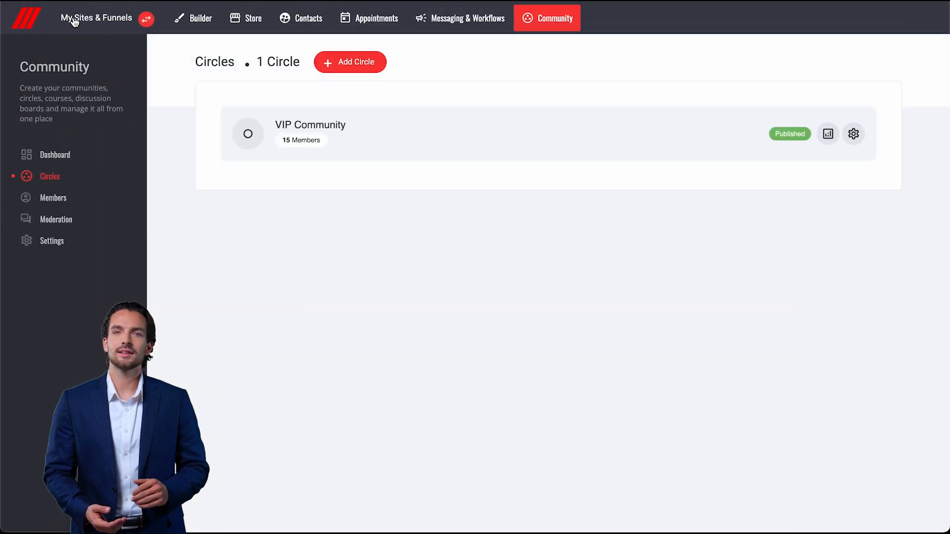
pyautogui.click(178, 24)
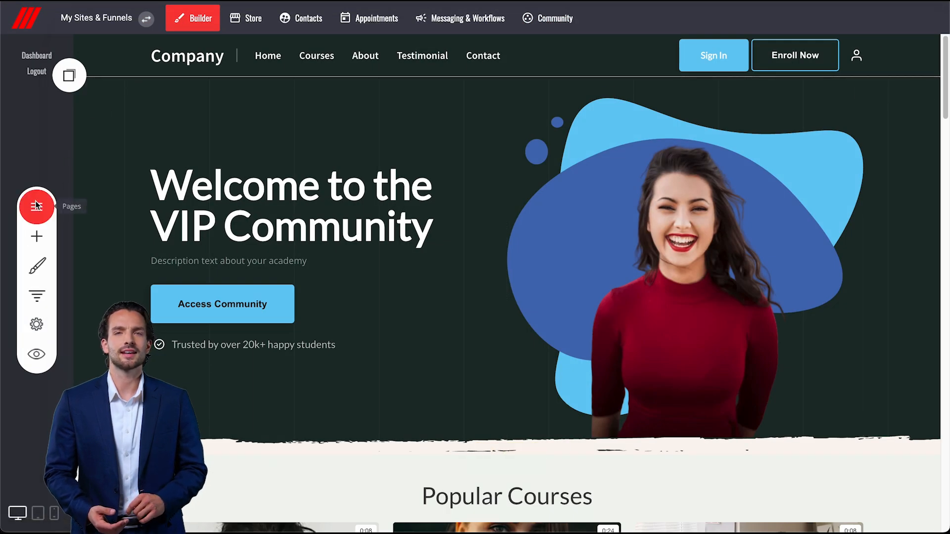
pyautogui.click(39, 205)
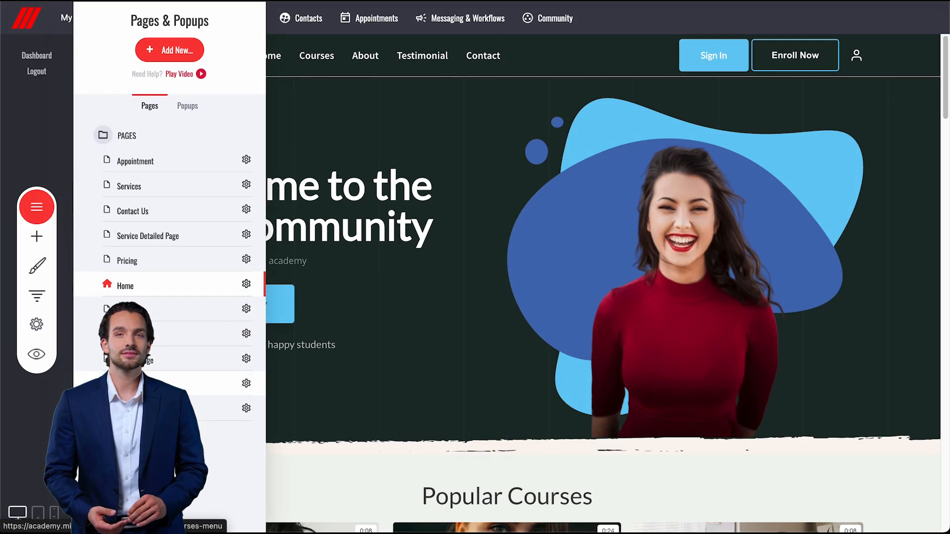
pyautogui.click(163, 383)
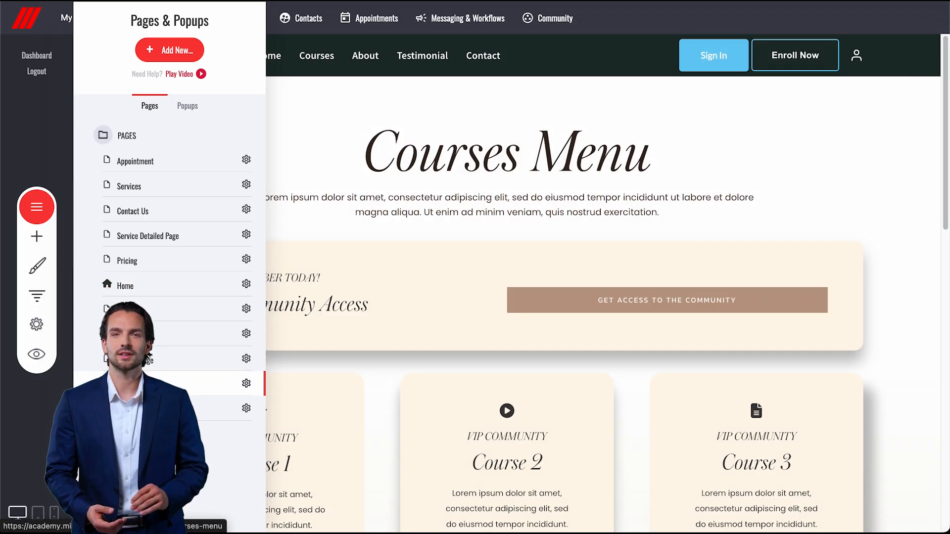
pyautogui.click(327, 367)
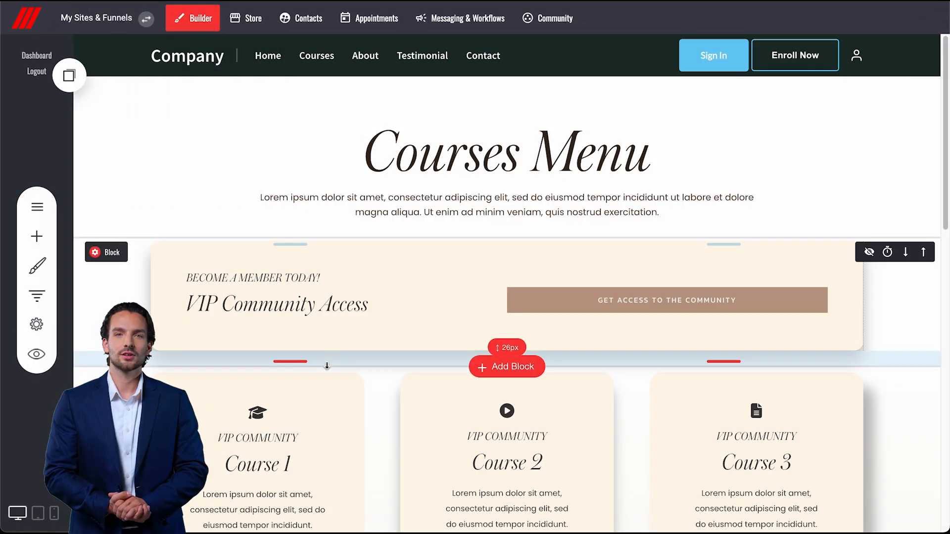
# Examine the Courses Menu page's community access banner and course cards, and the widgets available for building them.
pyautogui.scroll(-1, 327, 366)
pyautogui.scroll(-2, 327, 366)
pyautogui.scroll(1, 326, 366)
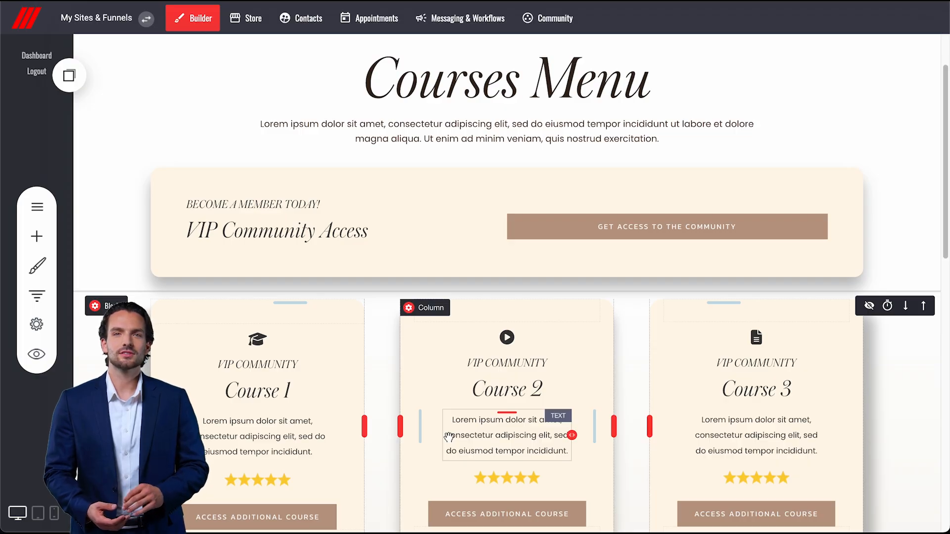
pyautogui.scroll(-2, 449, 437)
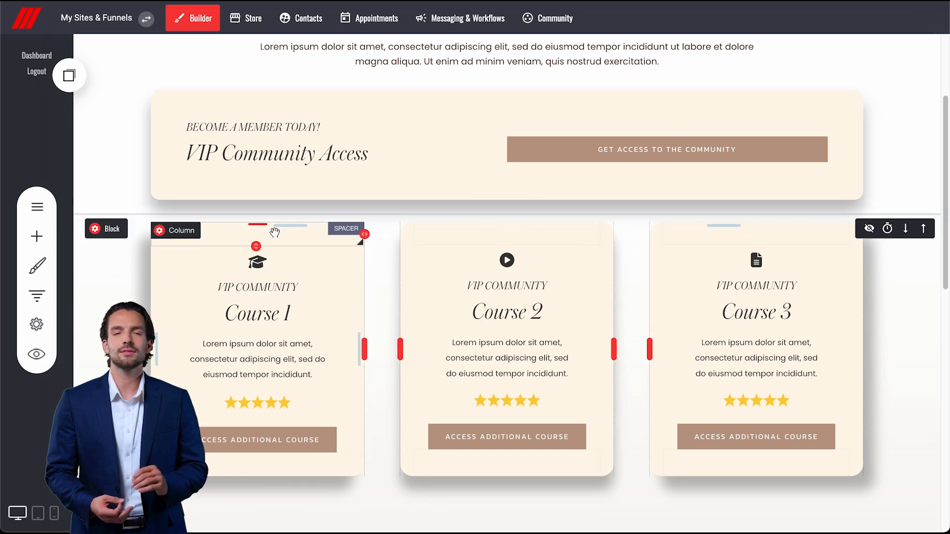
pyautogui.click(36, 236)
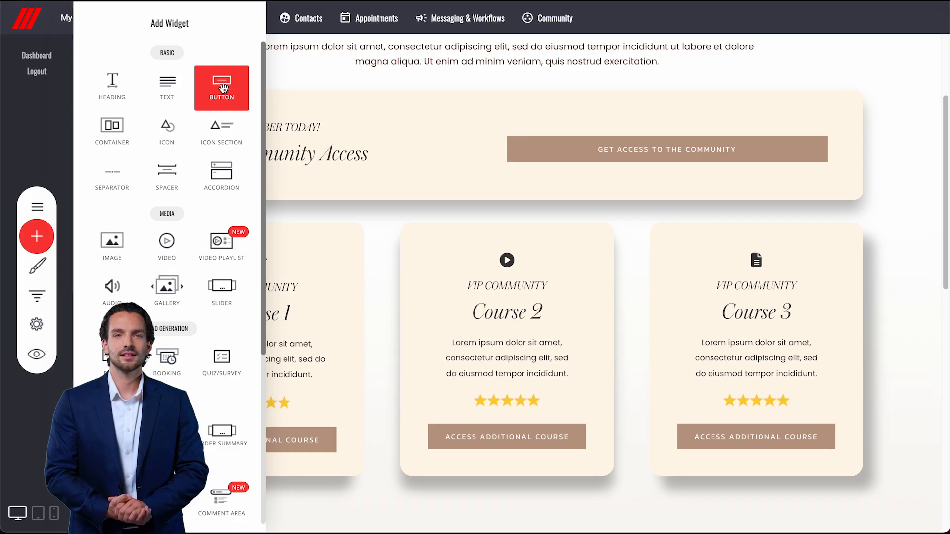
pyautogui.click(341, 220)
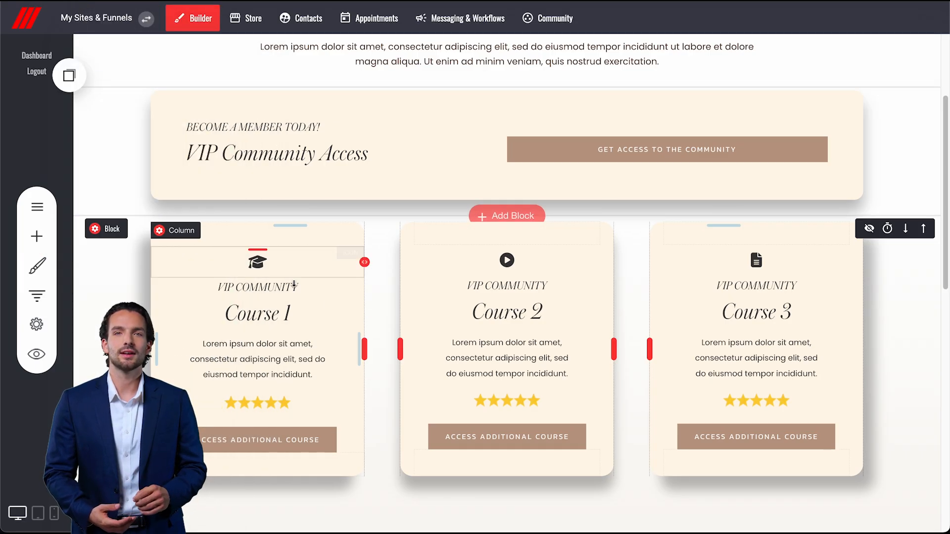
pyautogui.scroll(2, 468, 282)
pyautogui.scroll(1, 469, 283)
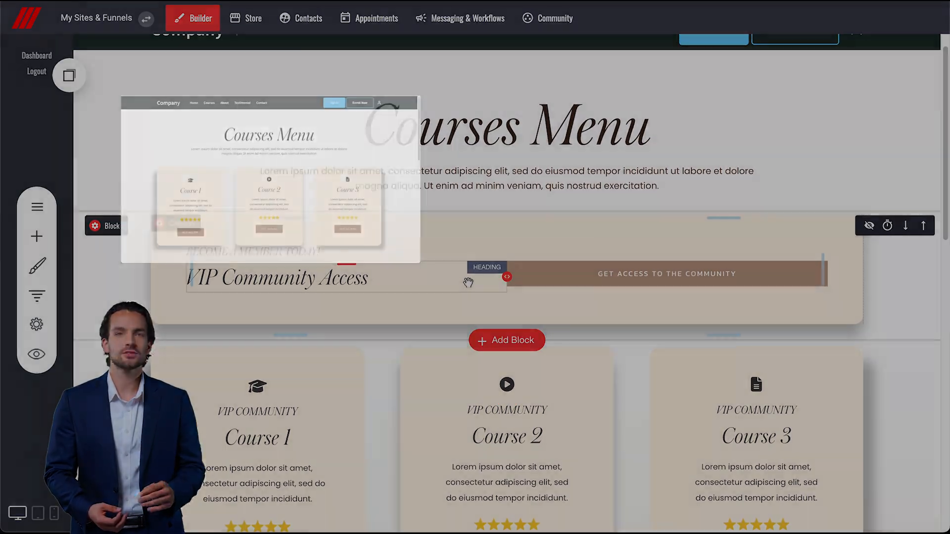
pyautogui.scroll(-1, 468, 283)
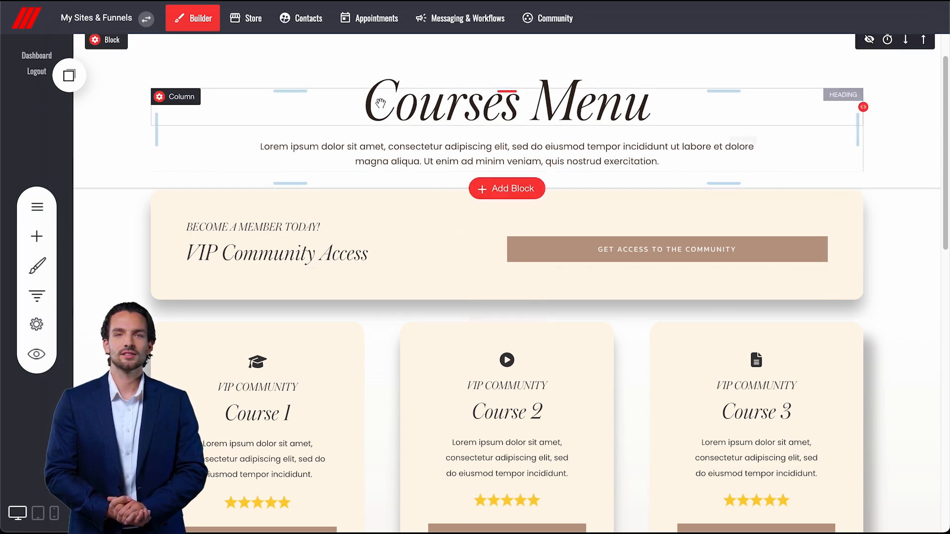
# Add a member group named "VIP Members - Course 1" to the contacts.
pyautogui.click(305, 19)
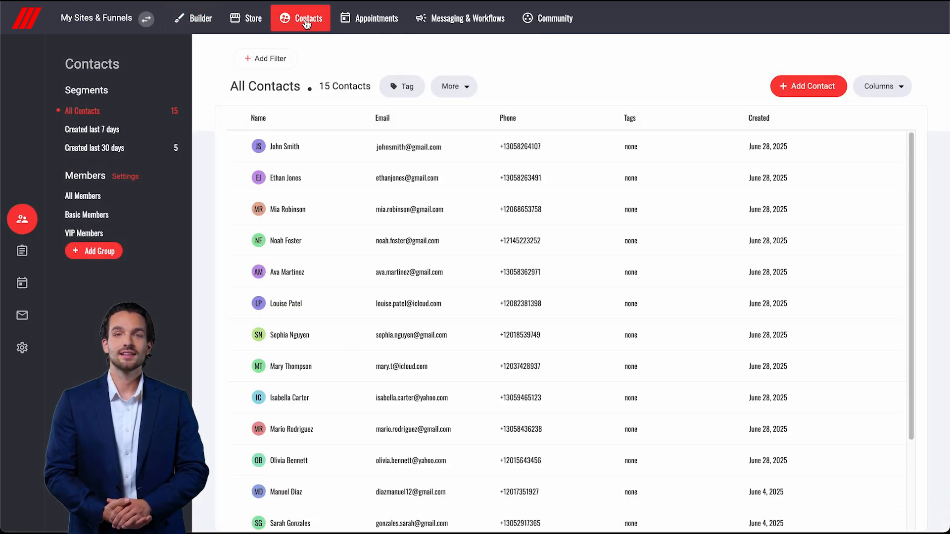
pyautogui.click(113, 250)
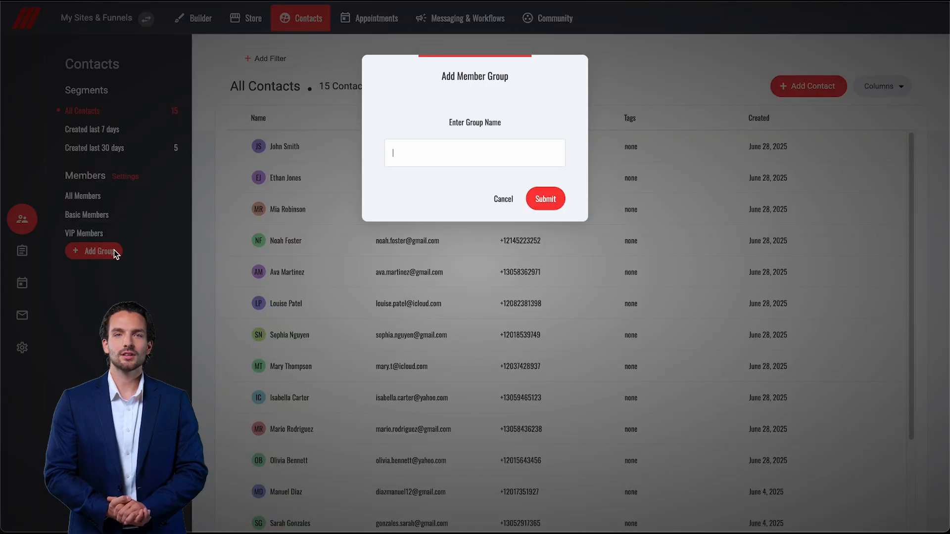
pyautogui.write('VIP Members')
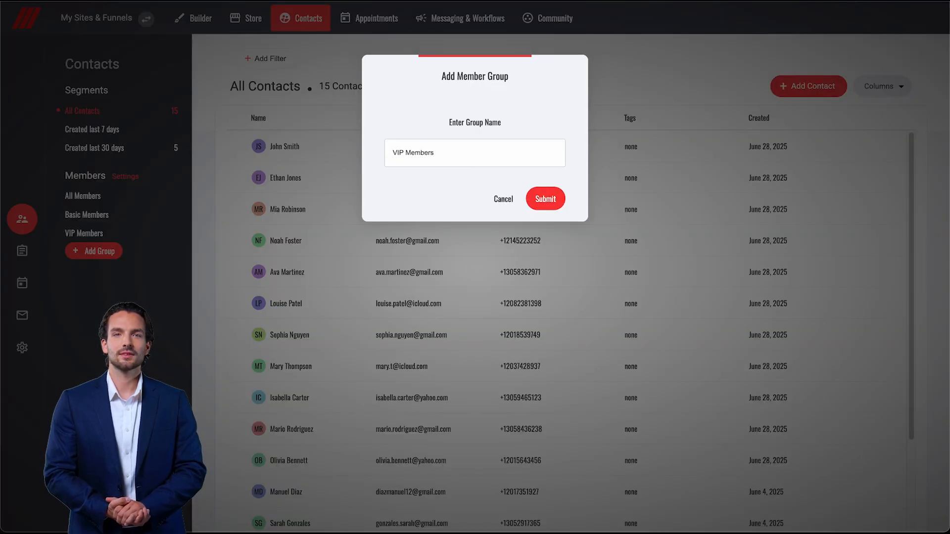
pyautogui.write(' - Course 1')
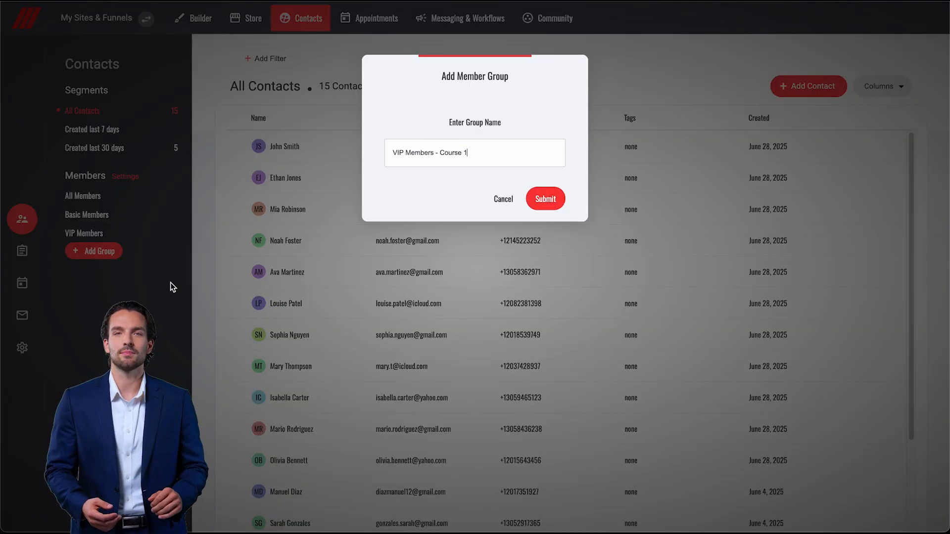
pyautogui.click(541, 199)
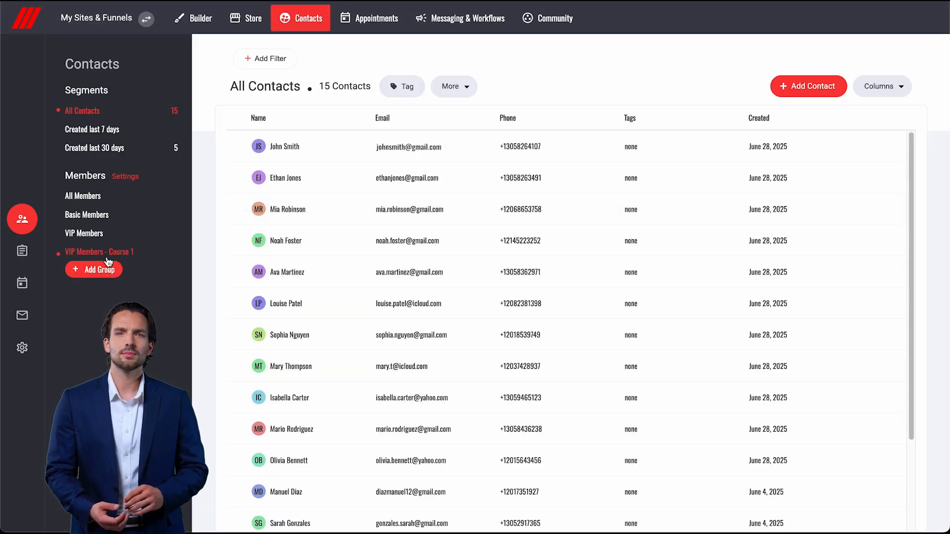
# Start a new Membership product in the store and title it "VIP Membership - Course 1".
pyautogui.click(242, 25)
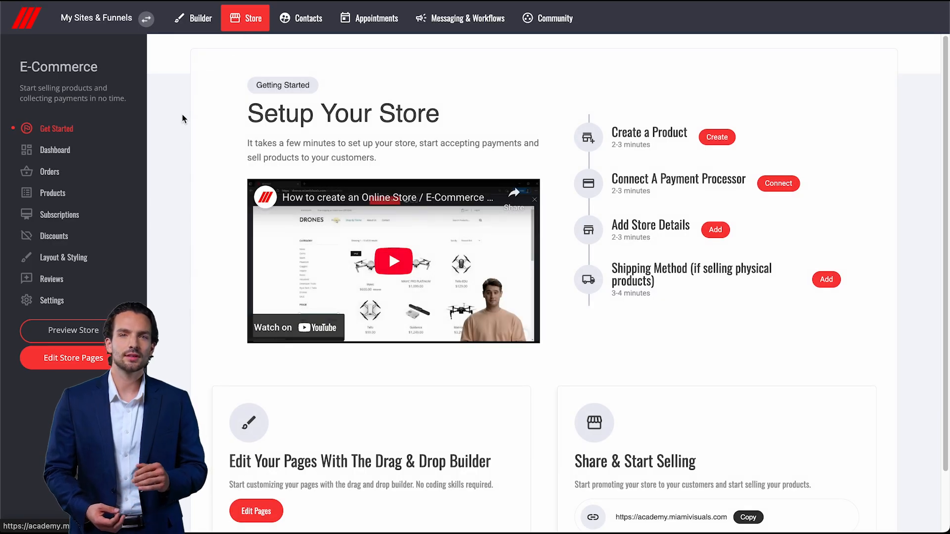
pyautogui.click(59, 192)
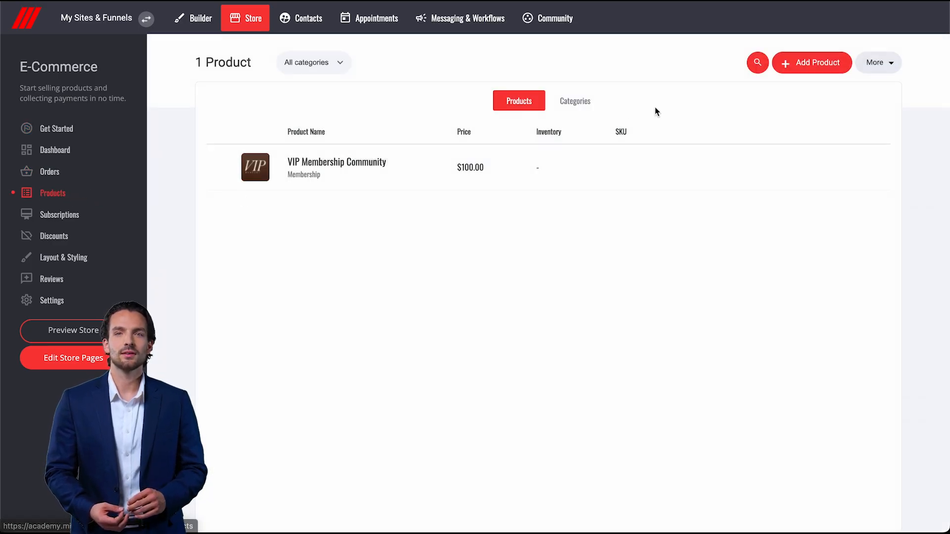
pyautogui.click(787, 63)
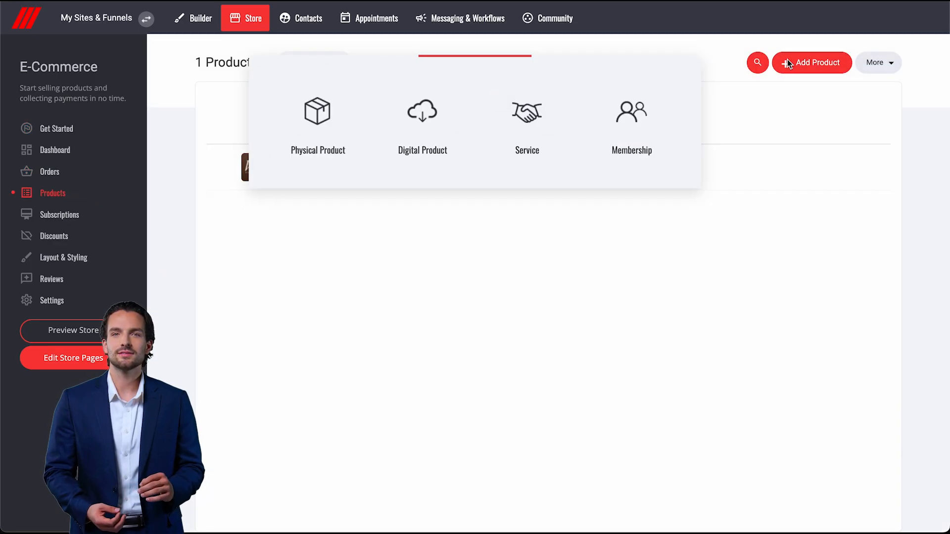
pyautogui.click(620, 127)
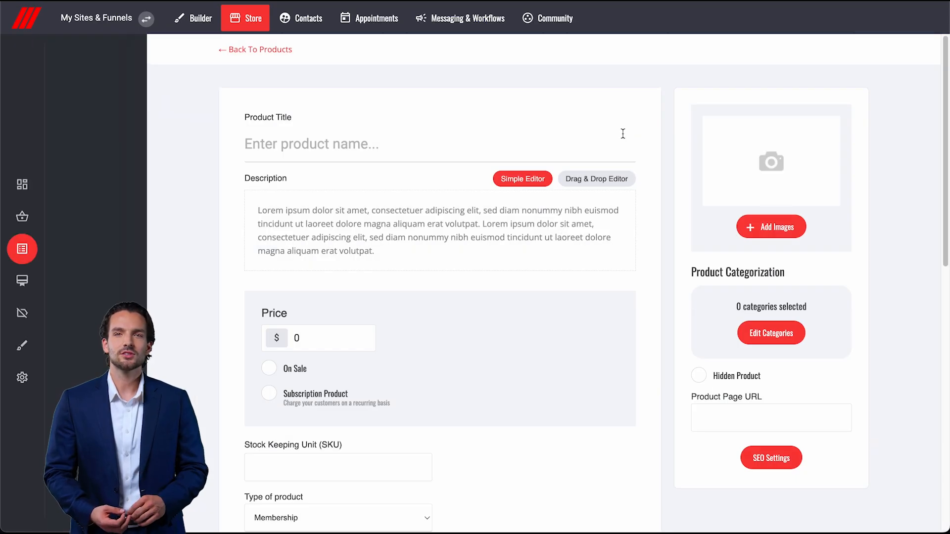
pyautogui.write('VIP Membership - Course 1')
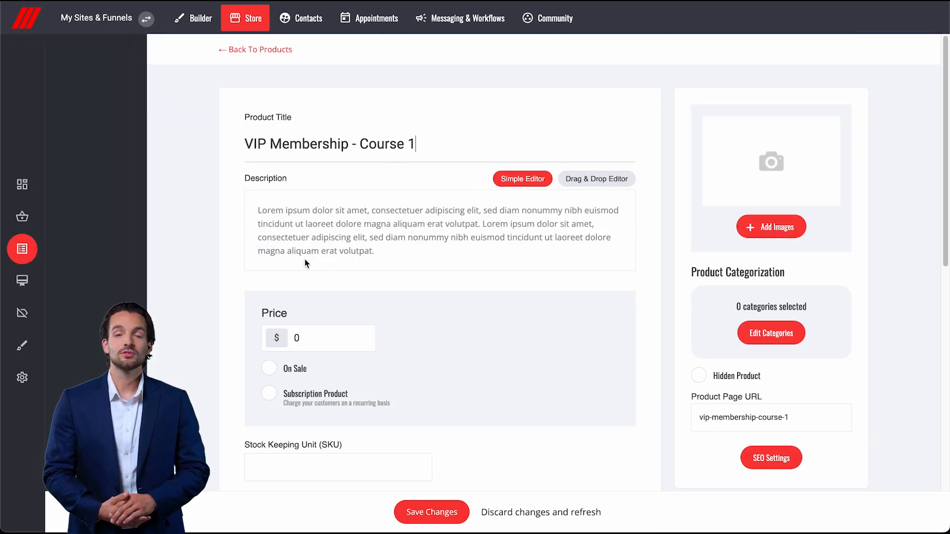
# Add the VIP Members logo from the file manager's Images folder as the product image.
pyautogui.click(784, 229)
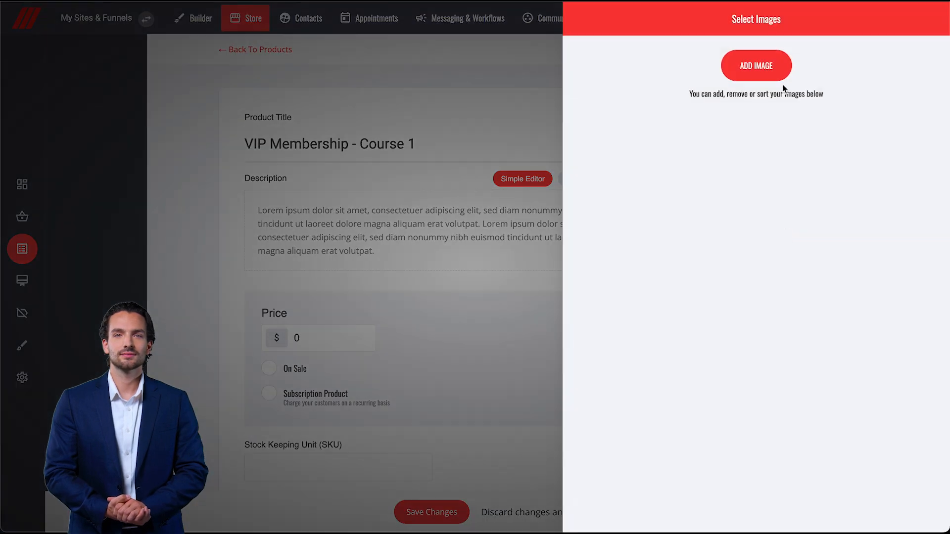
pyautogui.click(759, 66)
pyautogui.scroll(-10, 544, 248)
pyautogui.click(388, 371)
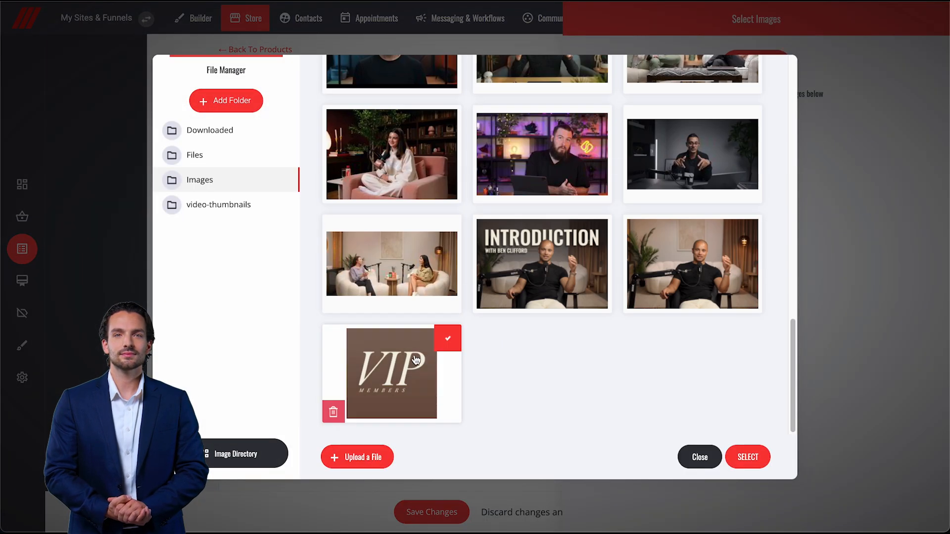
pyautogui.click(743, 465)
pyautogui.click(468, 372)
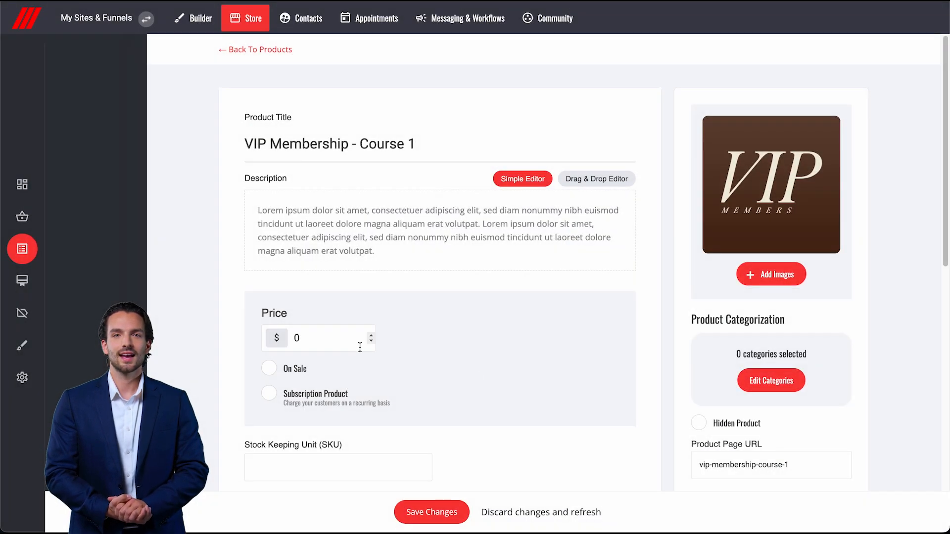
# Set the product's price to $100 and assign it to the "VIP Members - Course 1" member group.
pyautogui.moveTo(360, 347); pyautogui.dragTo(226, 329)
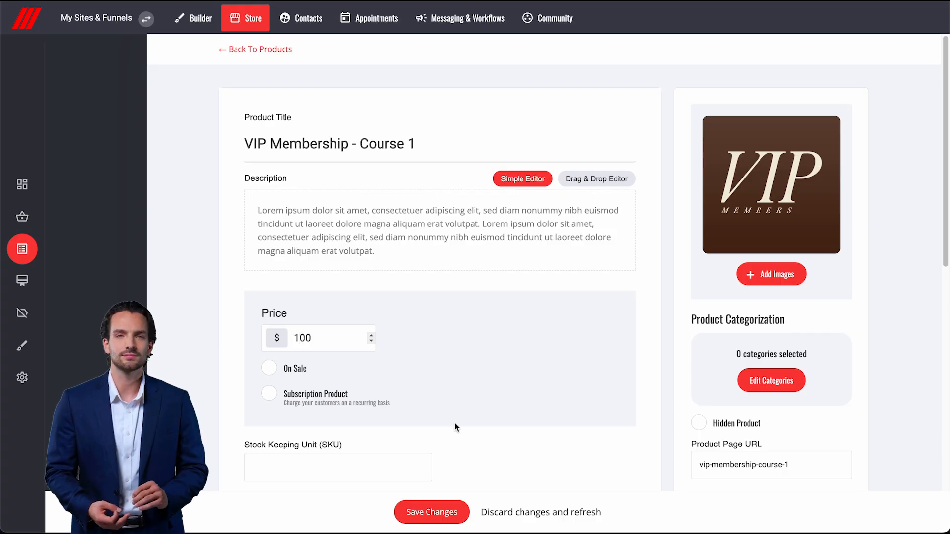
pyautogui.scroll(-5, 455, 427)
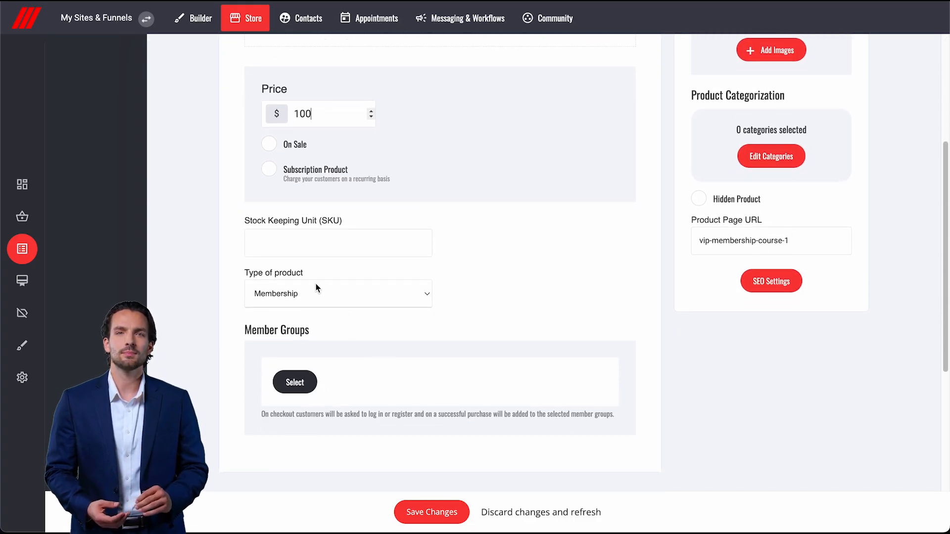
pyautogui.click(301, 388)
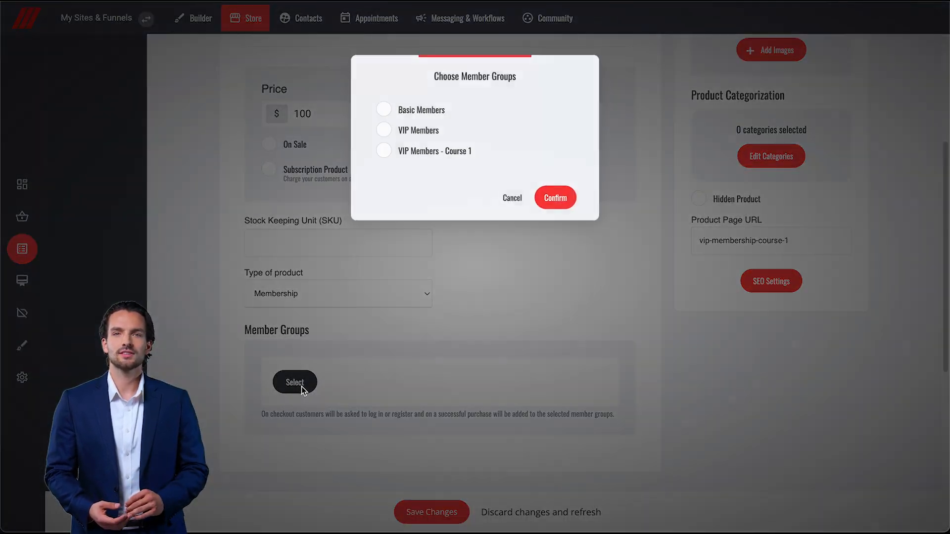
pyautogui.click(451, 162)
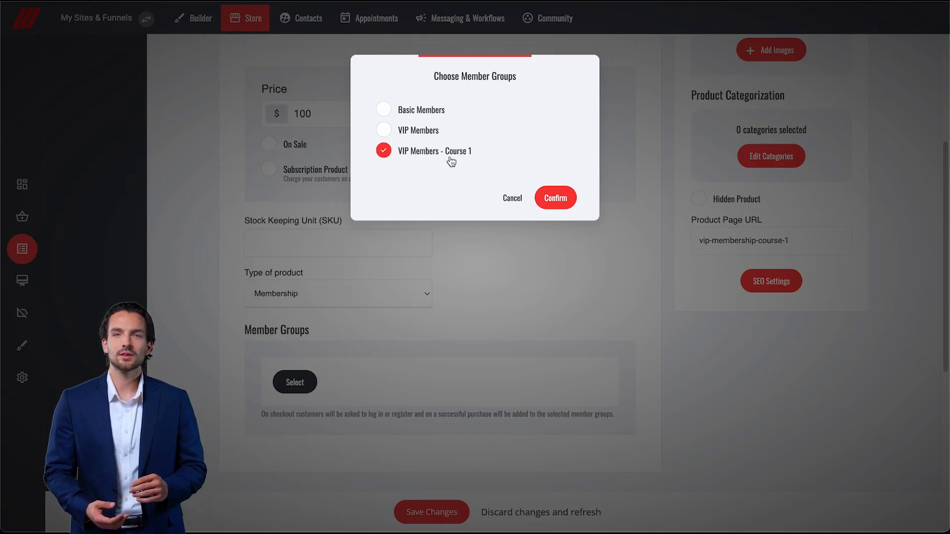
pyautogui.click(556, 199)
# Enable a custom thank you page that redirects buyers to the Community Area page in the same tab, and save the product.
pyautogui.scroll(-7, 541, 378)
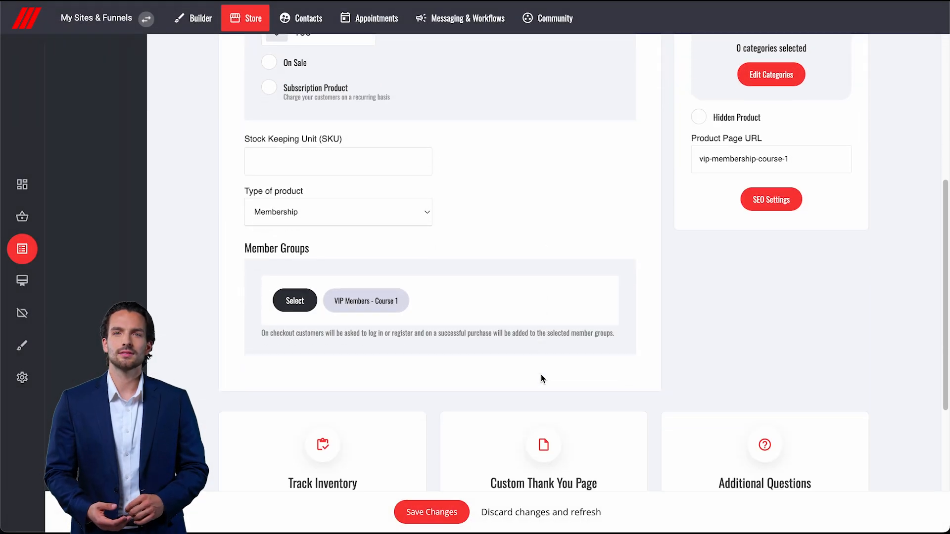
pyautogui.click(541, 280)
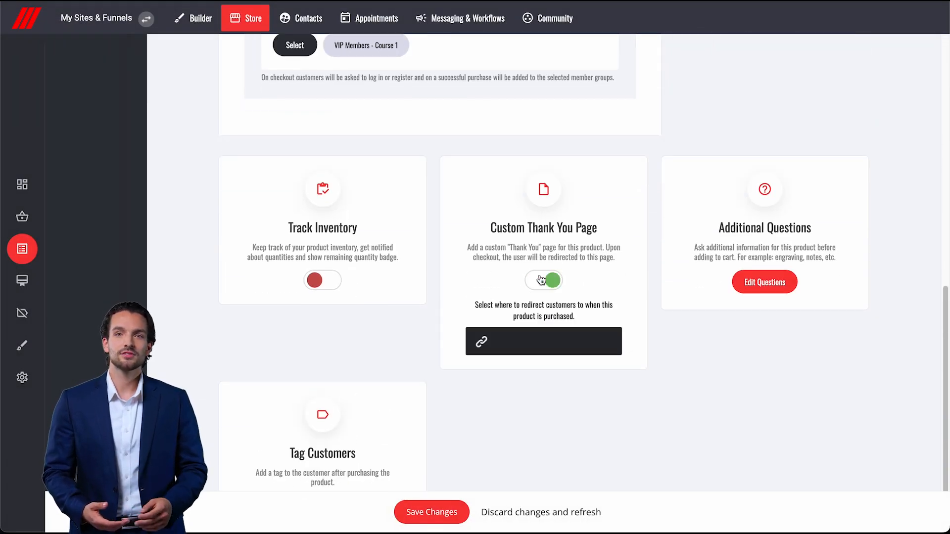
pyautogui.click(516, 351)
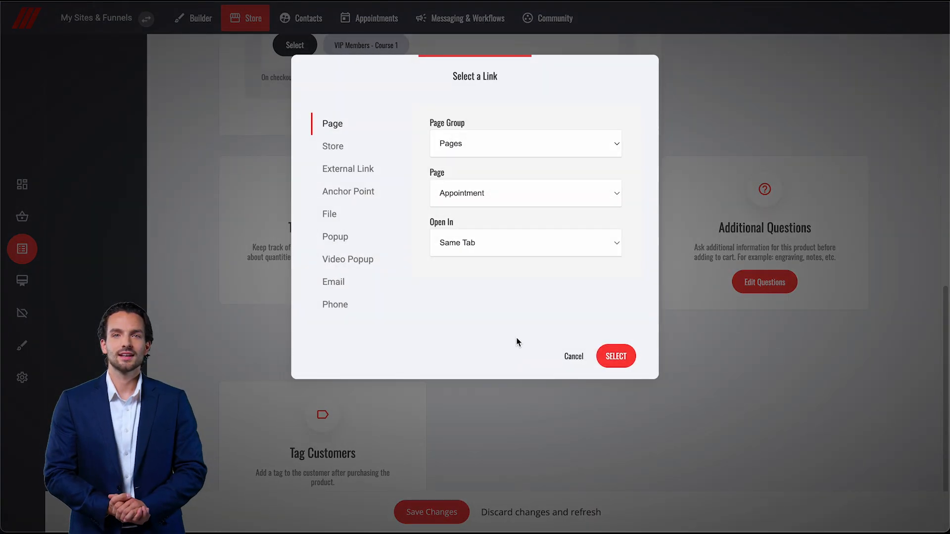
pyautogui.click(515, 193)
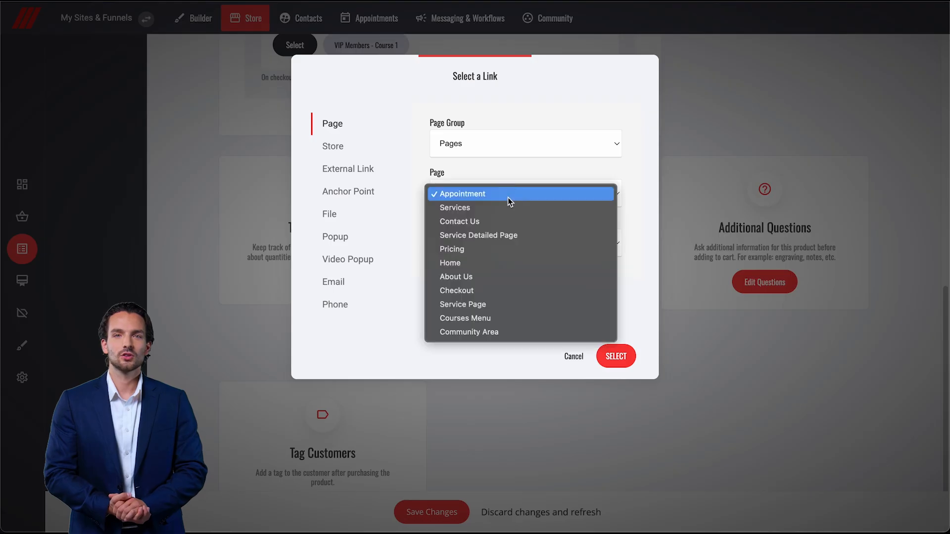
pyautogui.click(512, 332)
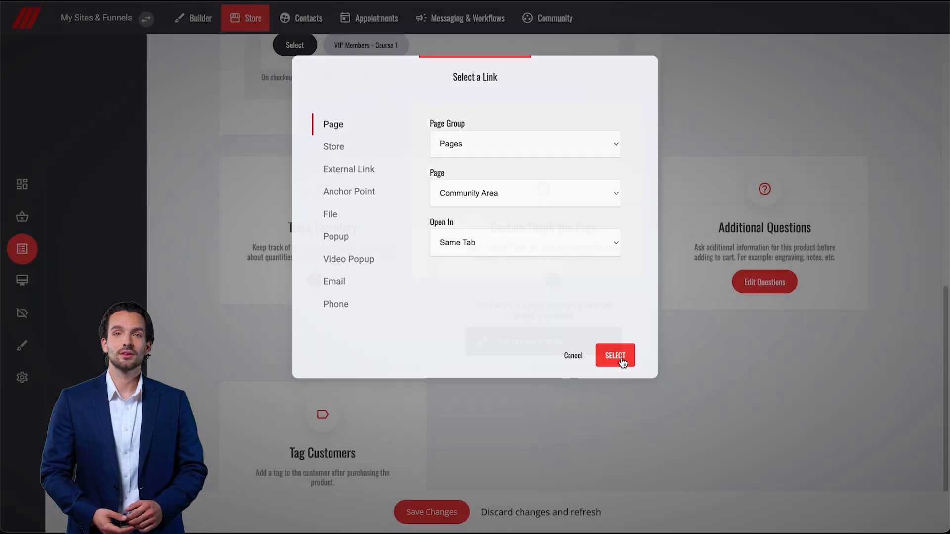
pyautogui.click(616, 356)
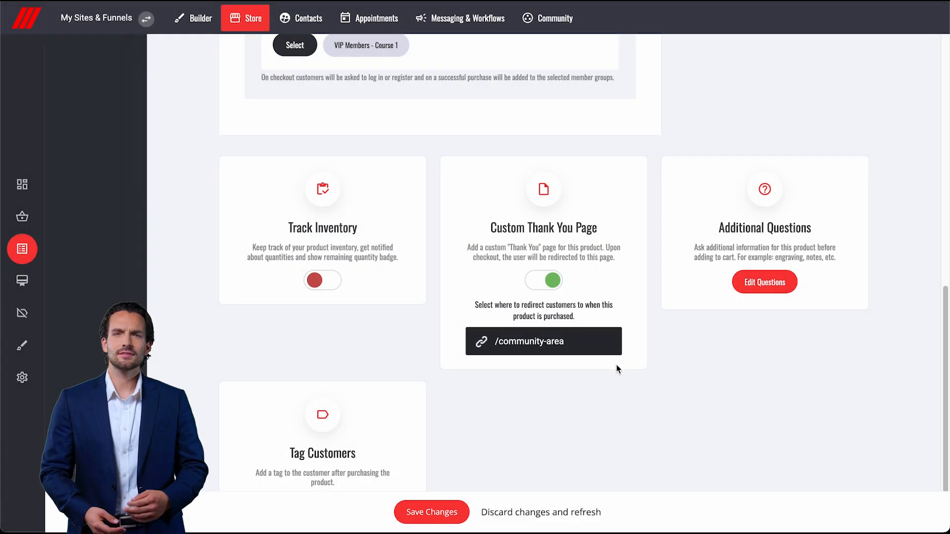
pyautogui.click(438, 512)
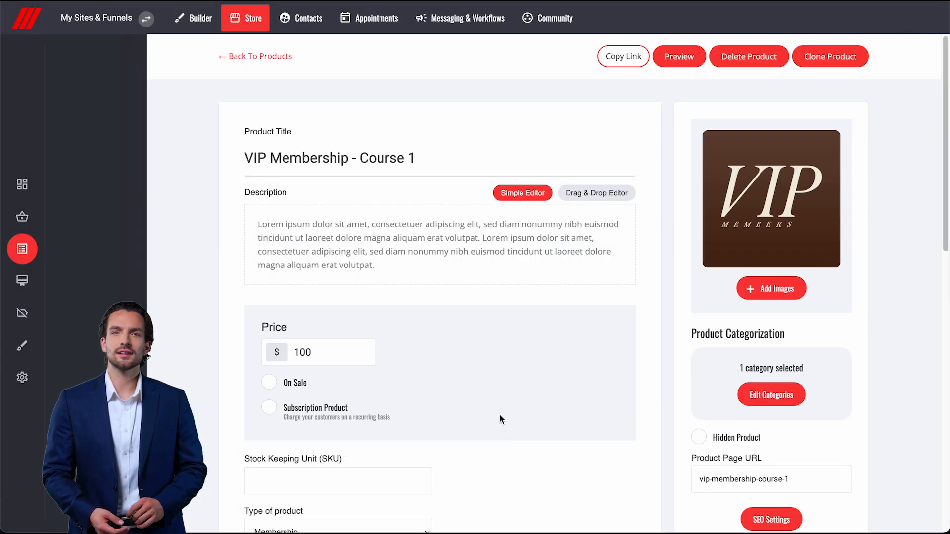
# Return to the site builder and open the Courses Menu page at its course cards.
pyautogui.click(198, 18)
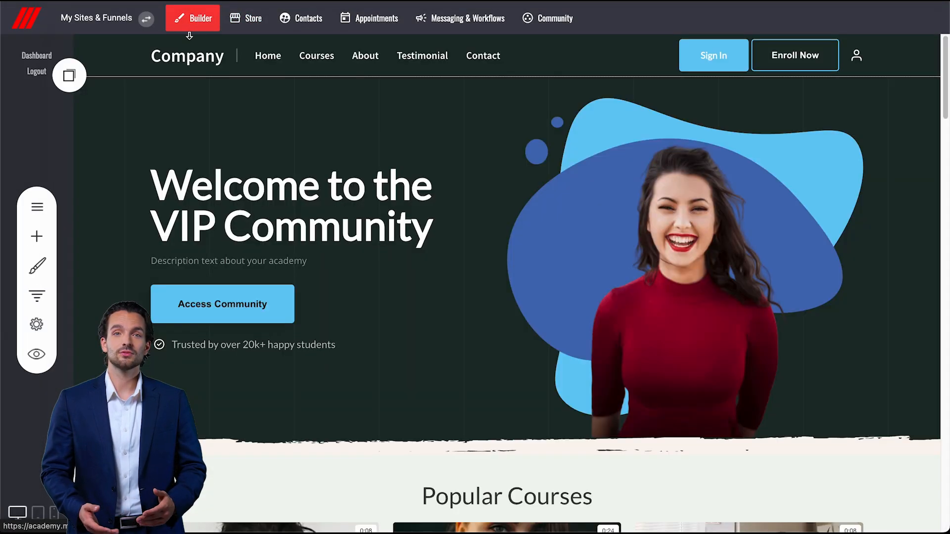
pyautogui.click(49, 206)
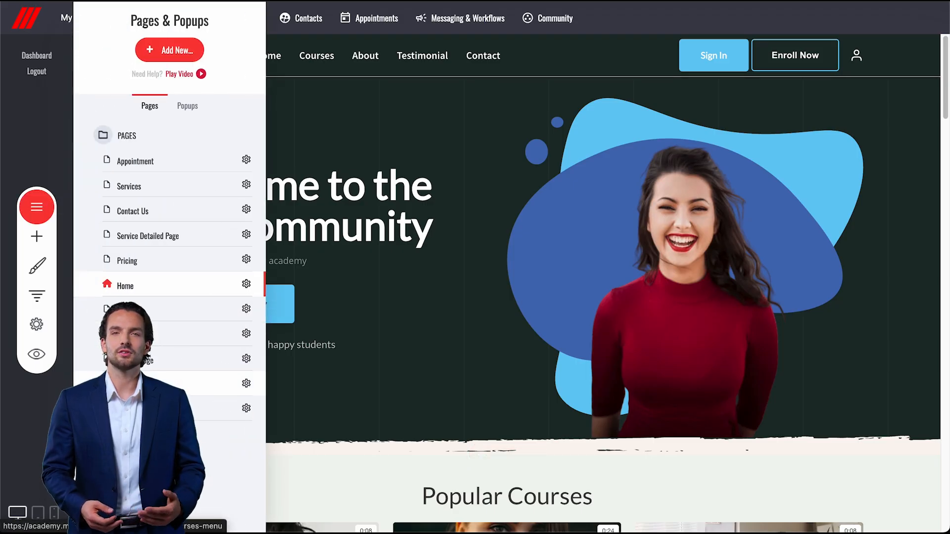
pyautogui.click(136, 385)
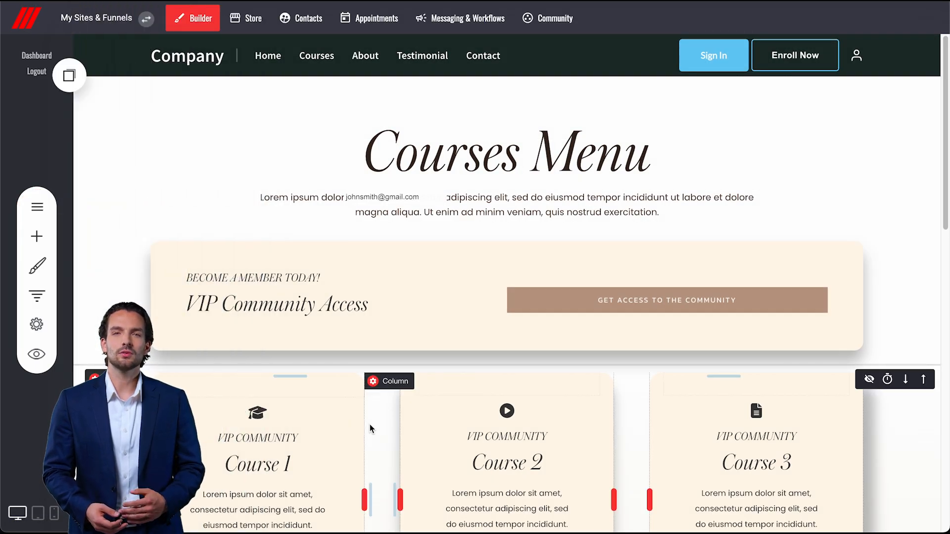
pyautogui.scroll(-2, 370, 423)
pyautogui.scroll(-1, 370, 424)
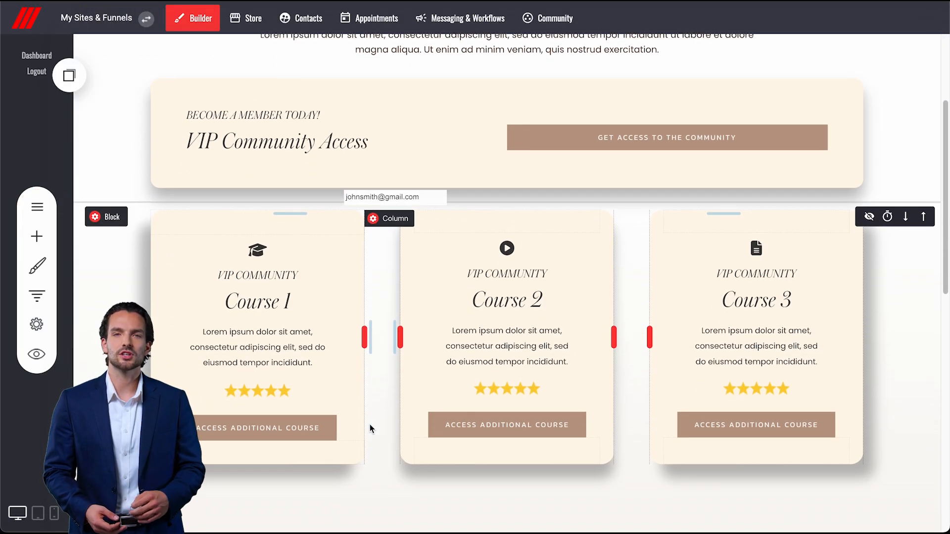
# Link the Course 1 card's "Access Additional Course" button to the store product "VIP Membership - Course 1", opening in the same tab.
pyautogui.click(249, 430)
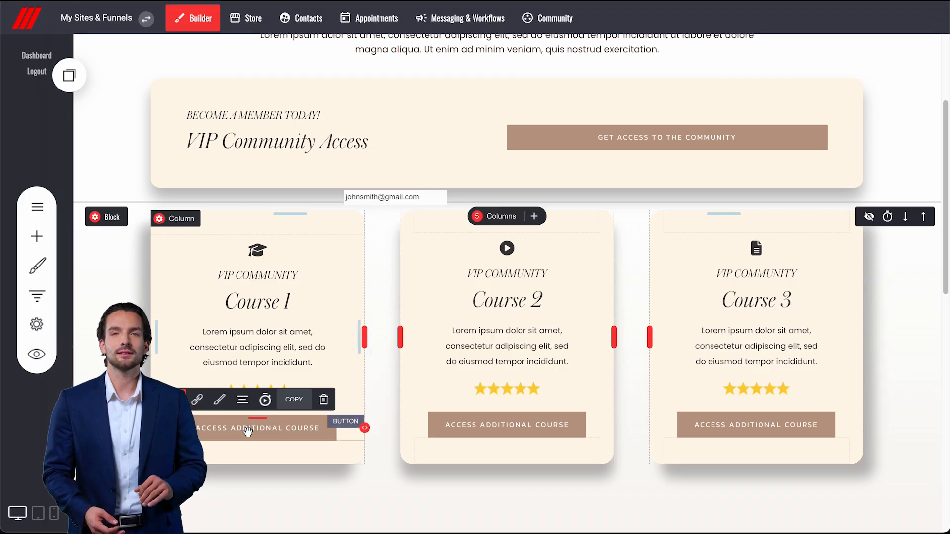
pyautogui.click(197, 401)
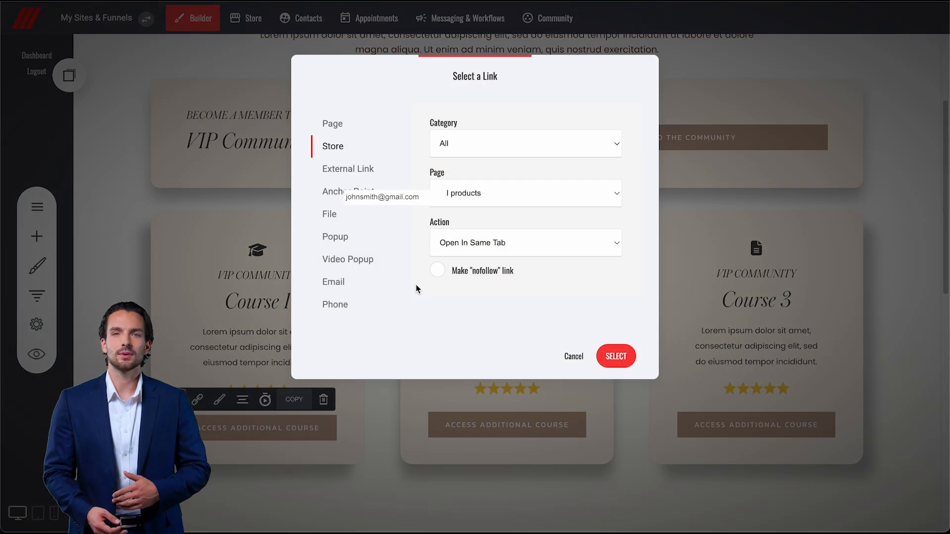
pyautogui.click(460, 194)
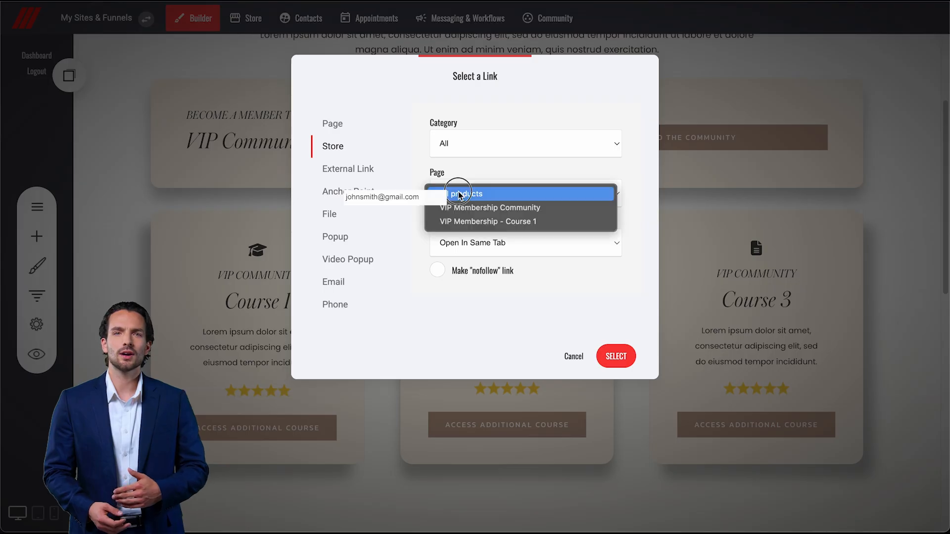
pyautogui.click(498, 223)
pyautogui.click(614, 357)
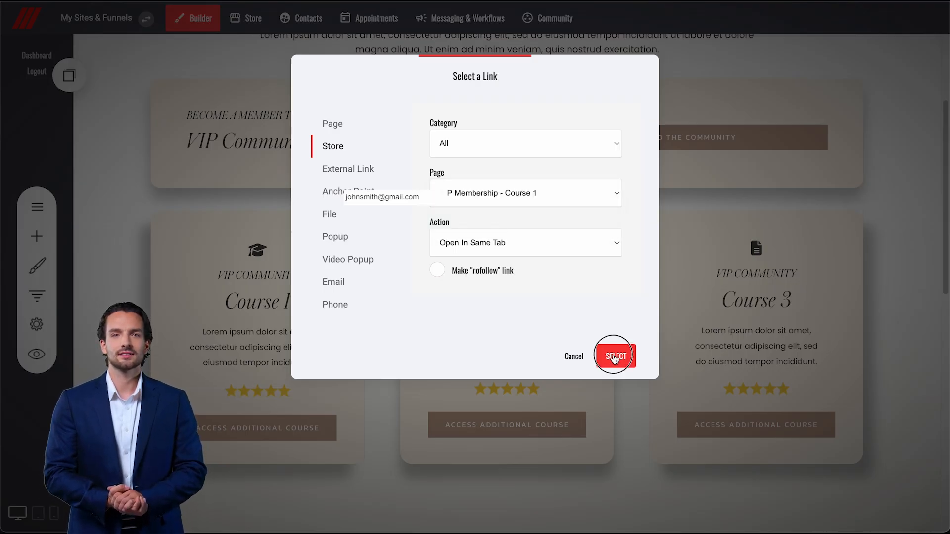
pyautogui.click(859, 20)
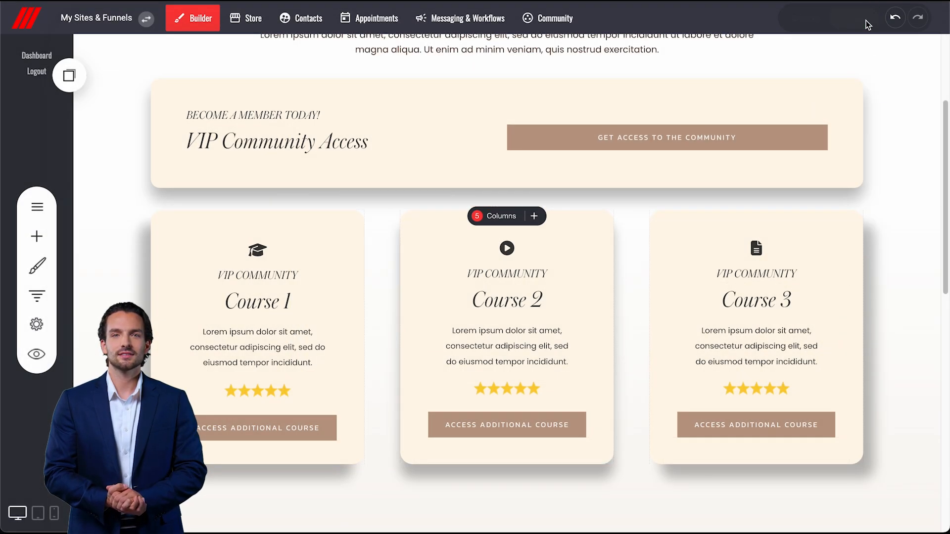
# Open the VIP Community circle from the community's circles for editing.
pyautogui.click(569, 22)
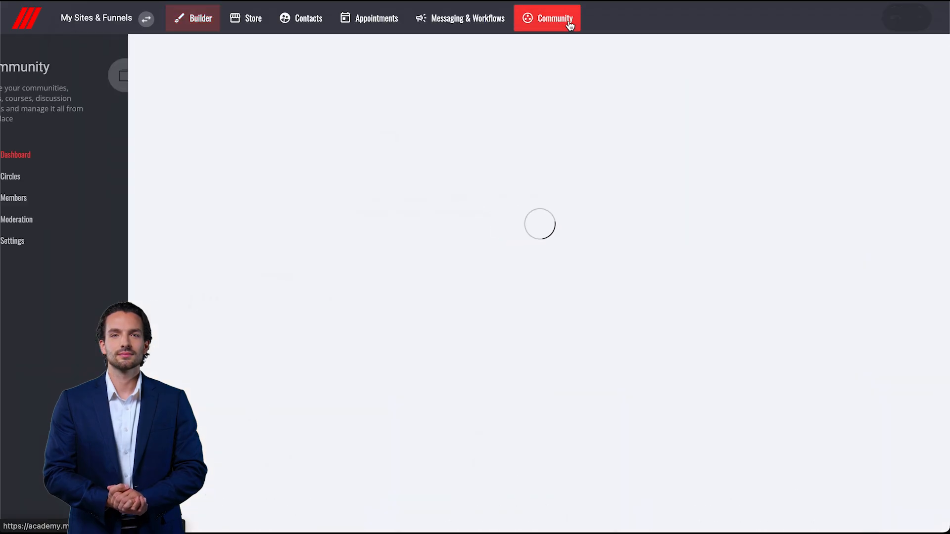
pyautogui.click(81, 170)
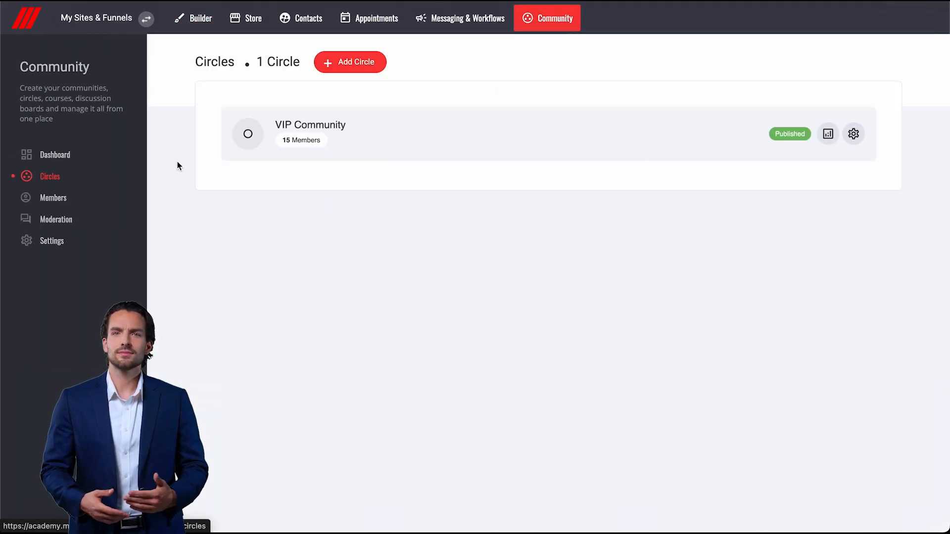
pyautogui.click(340, 127)
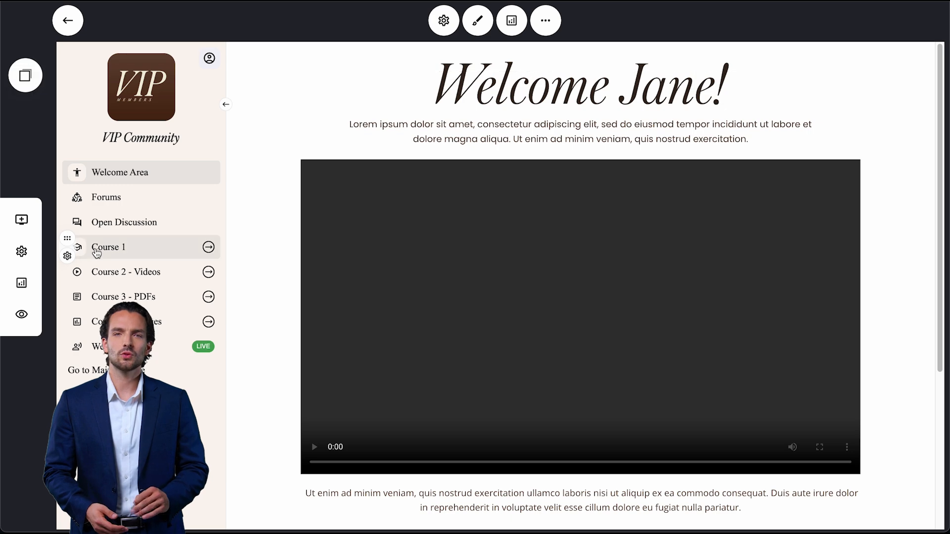
# Restrict the Course 1 group's access level to members of a group, choosing "VIP Members - Course 1".
pyautogui.click(97, 254)
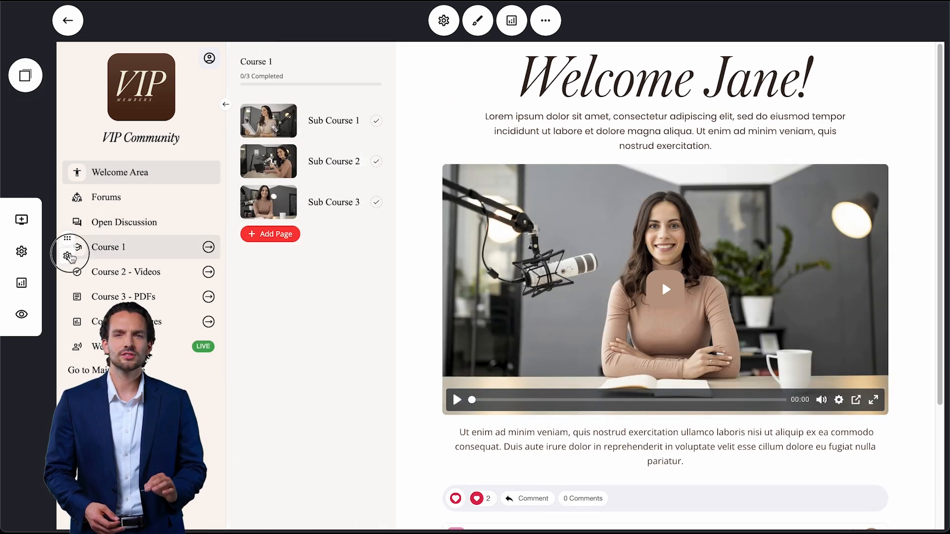
pyautogui.click(69, 257)
pyautogui.click(74, 166)
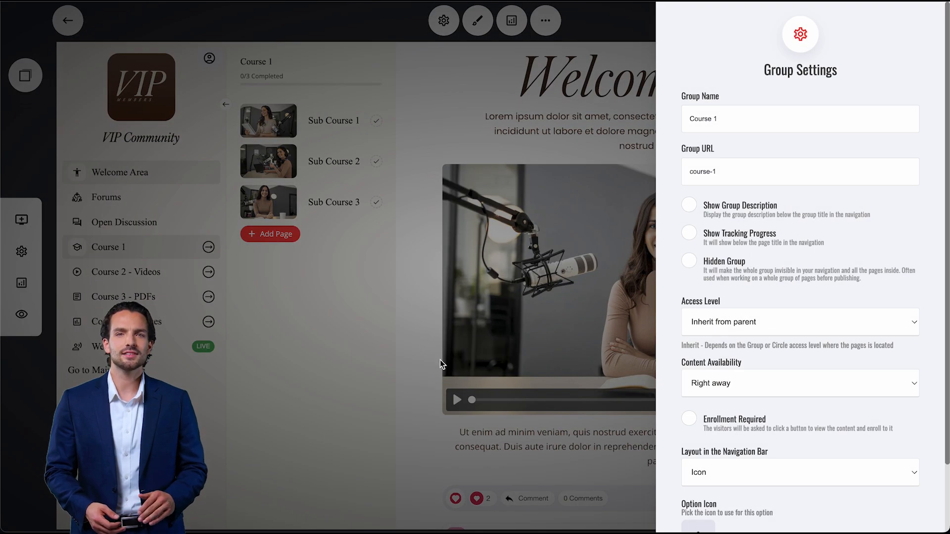
pyautogui.click(792, 321)
pyautogui.click(752, 365)
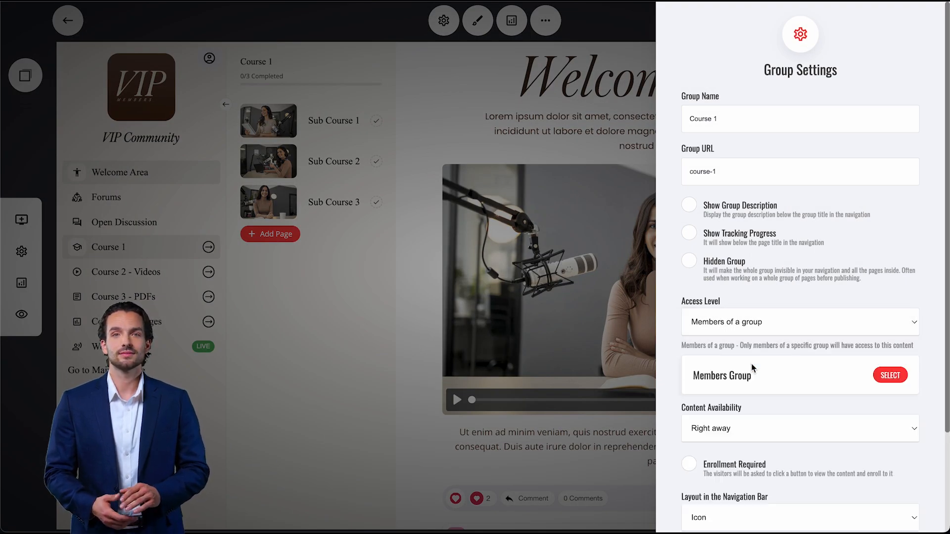
pyautogui.click(890, 375)
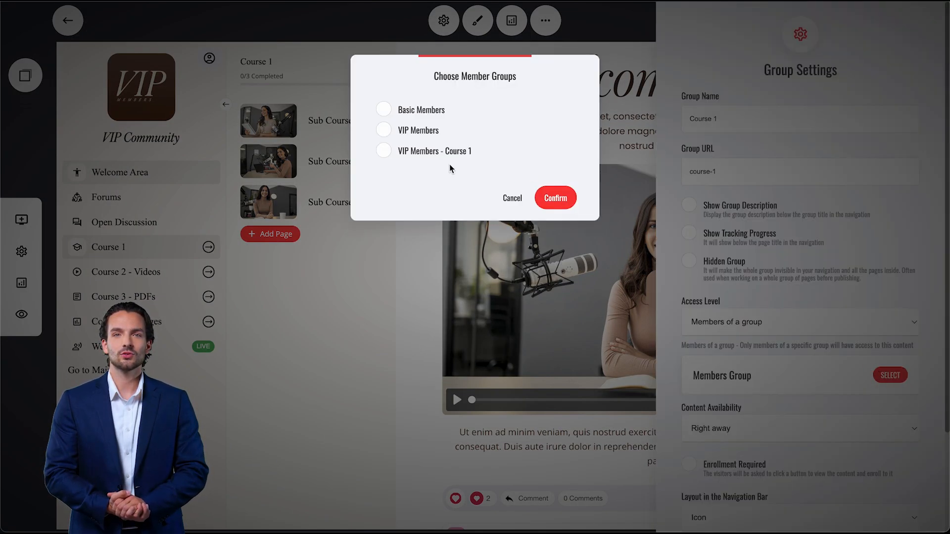
pyautogui.click(451, 157)
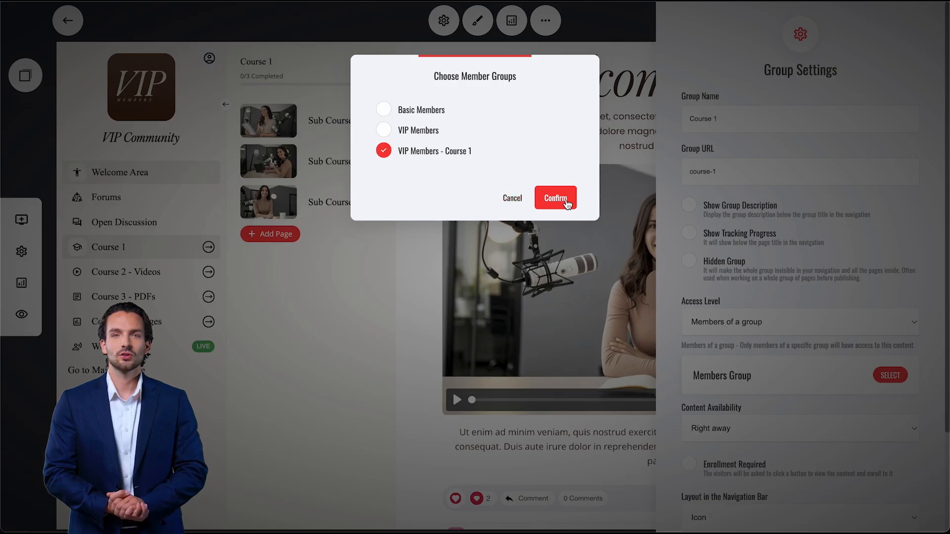
pyautogui.click(565, 201)
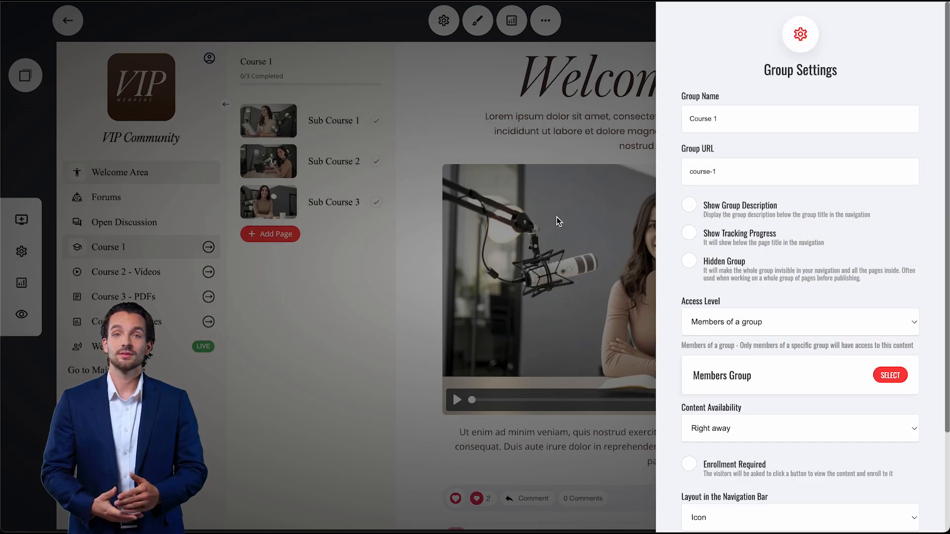
pyautogui.click(558, 222)
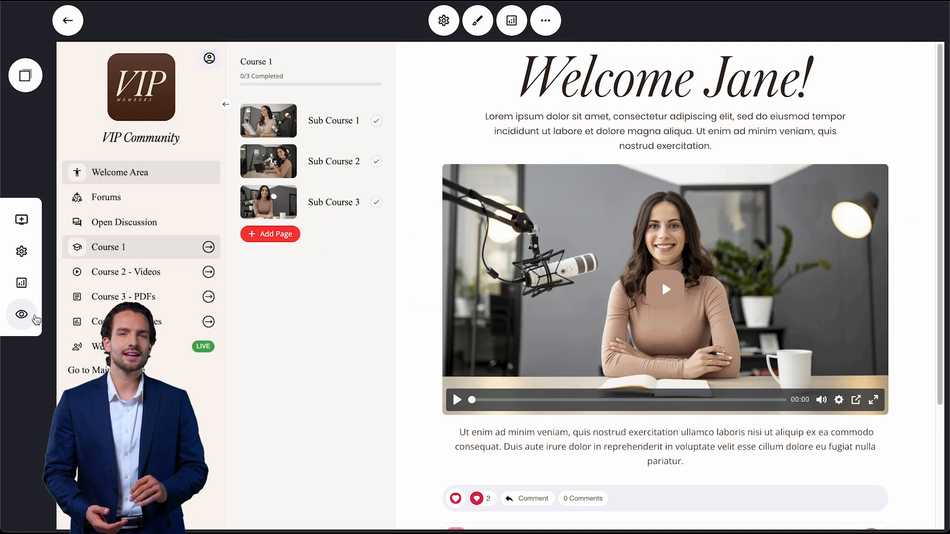
# Preview the VIP Community circle as a visitor and open Course 1.
pyautogui.click(34, 318)
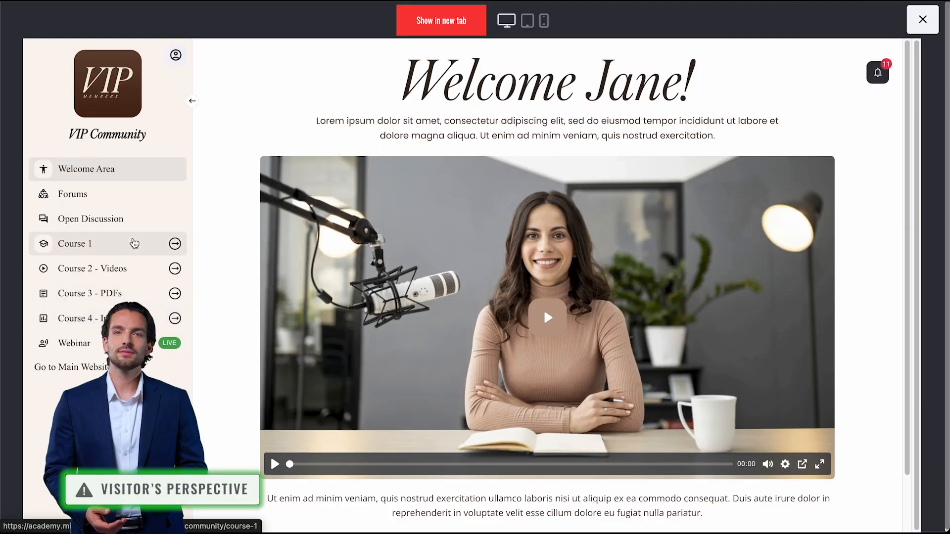
pyautogui.click(134, 243)
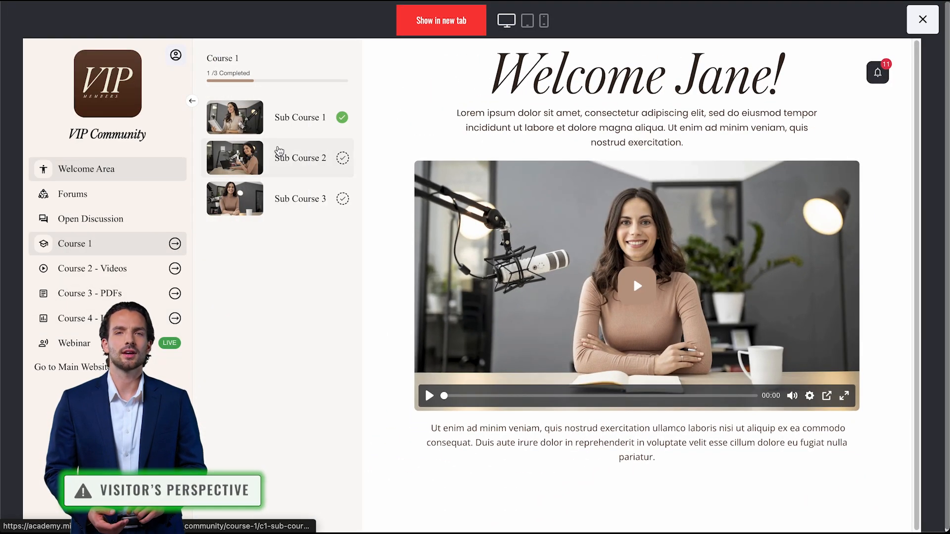
# Open Sub Course 1 in the visitor preview of Course 1.
pyautogui.click(285, 130)
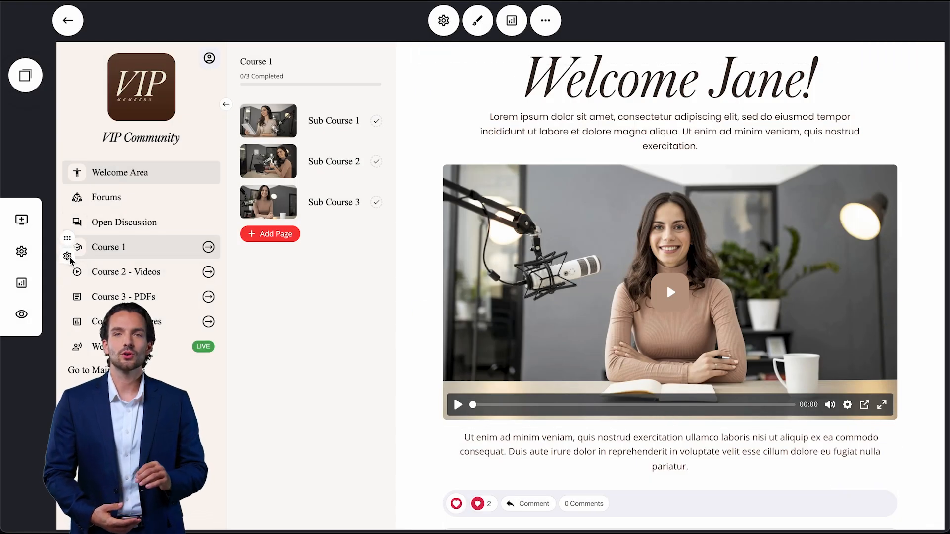
# Change the Course 1 group's access level to "Payment required".
pyautogui.click(67, 256)
pyautogui.click(79, 164)
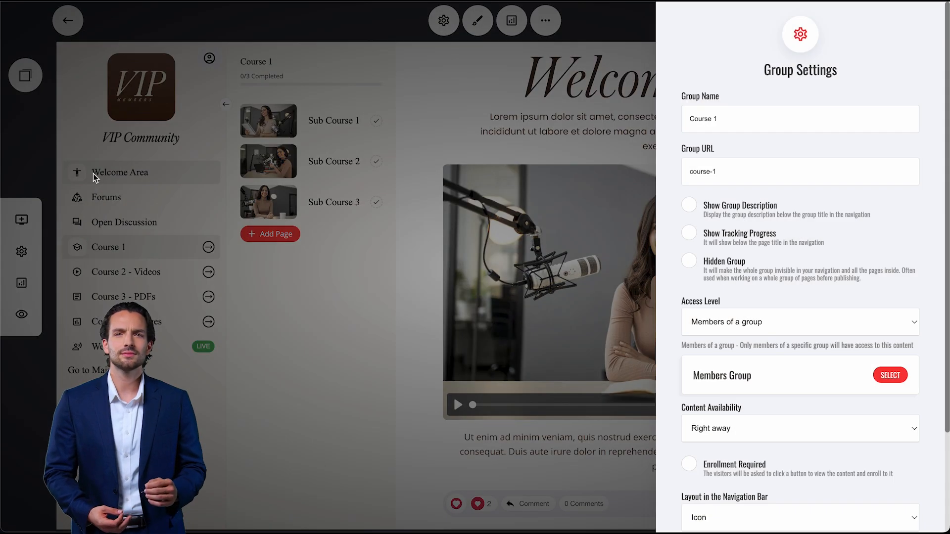
pyautogui.click(699, 317)
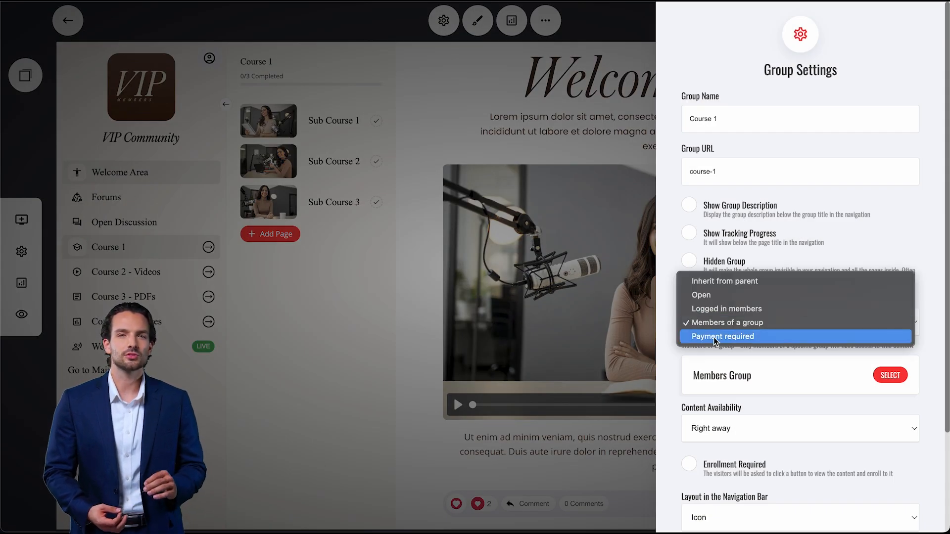
pyautogui.click(714, 337)
# Configure the Course 1 paywall with product name "VIP Community - Course 1", a $100 access price and a recurring fee.
pyautogui.click(716, 372)
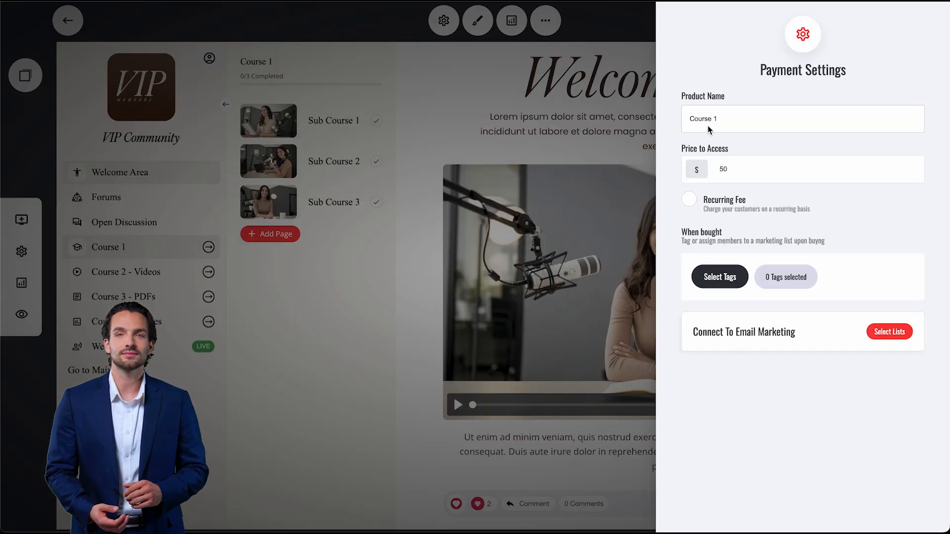
pyautogui.moveTo(718, 126); pyautogui.dragTo(657, 109)
pyautogui.write('VIP Community - Course 1')
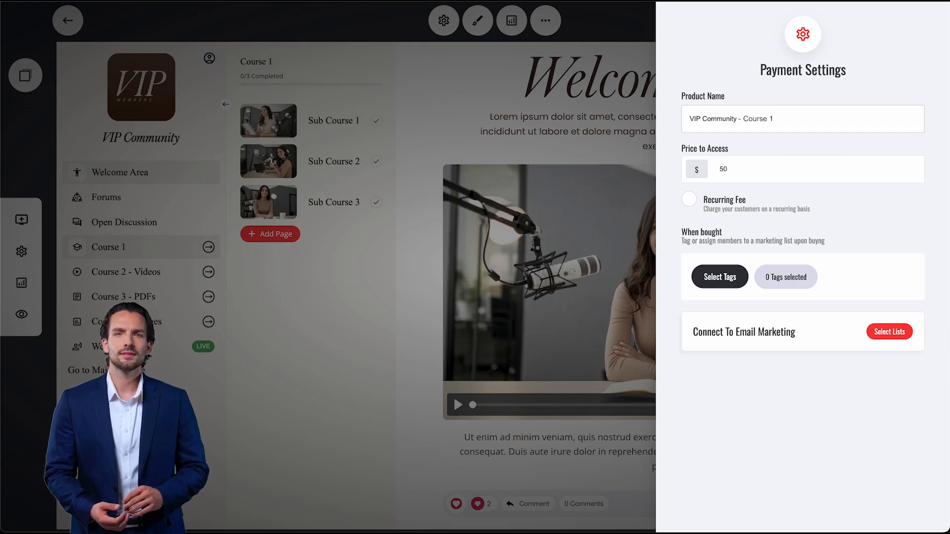
pyautogui.doubleClick(722, 168)
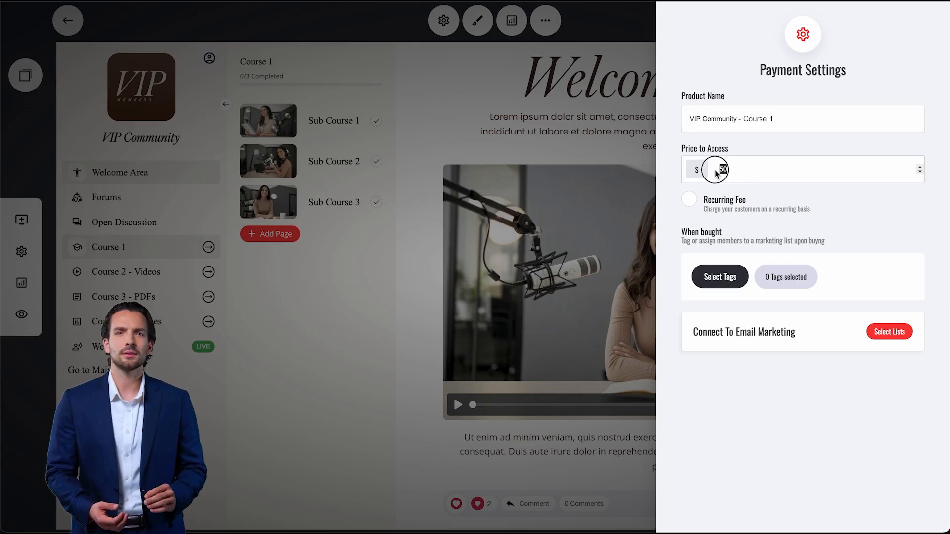
pyautogui.write('100')
pyautogui.click(720, 201)
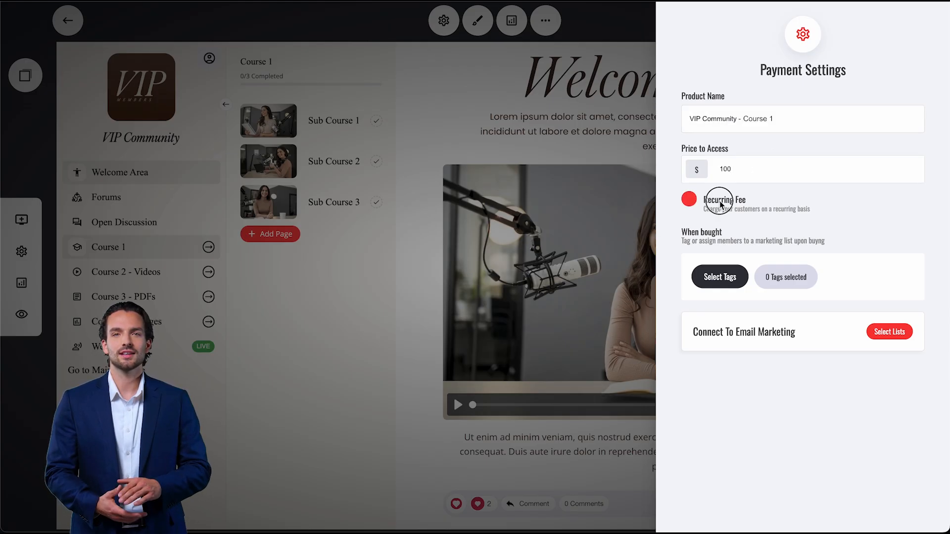
pyautogui.click(719, 201)
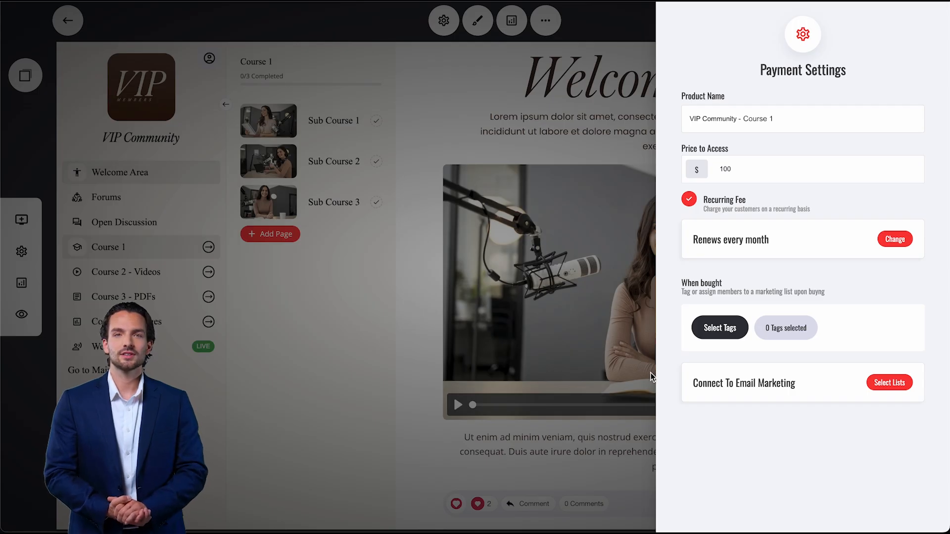
pyautogui.click(605, 355)
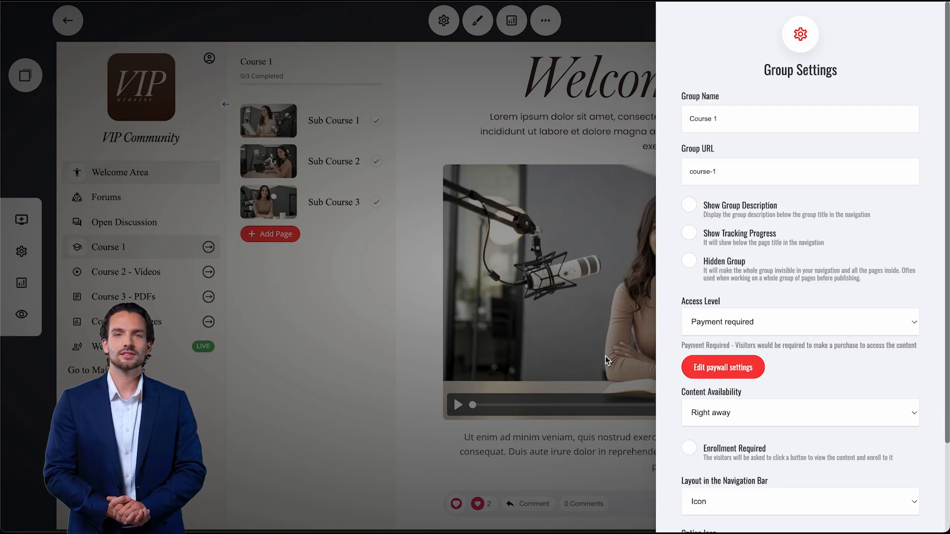
pyautogui.click(604, 355)
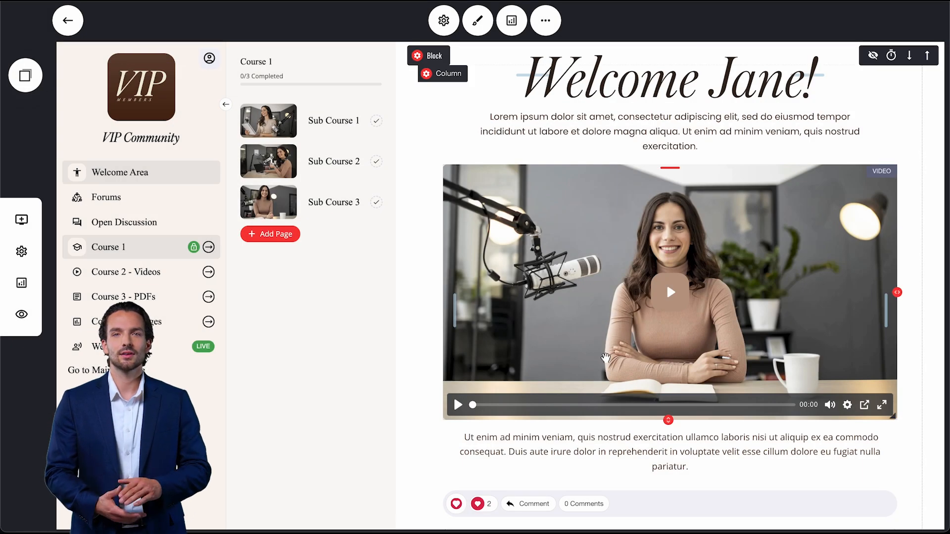
# Preview the VIP Community as a visitor in a new tab and open Sub Course 1 in Course 1.
pyautogui.click(20, 313)
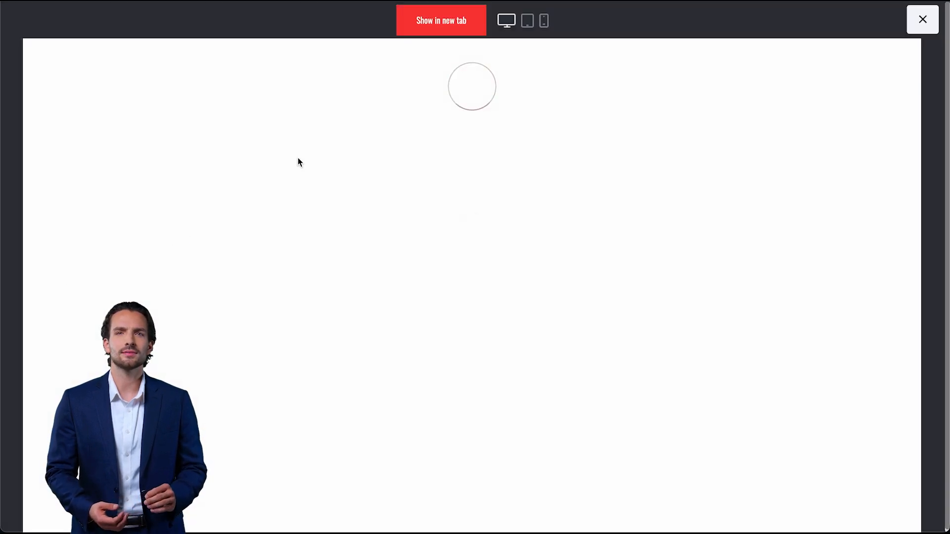
pyautogui.click(427, 19)
pyautogui.click(77, 211)
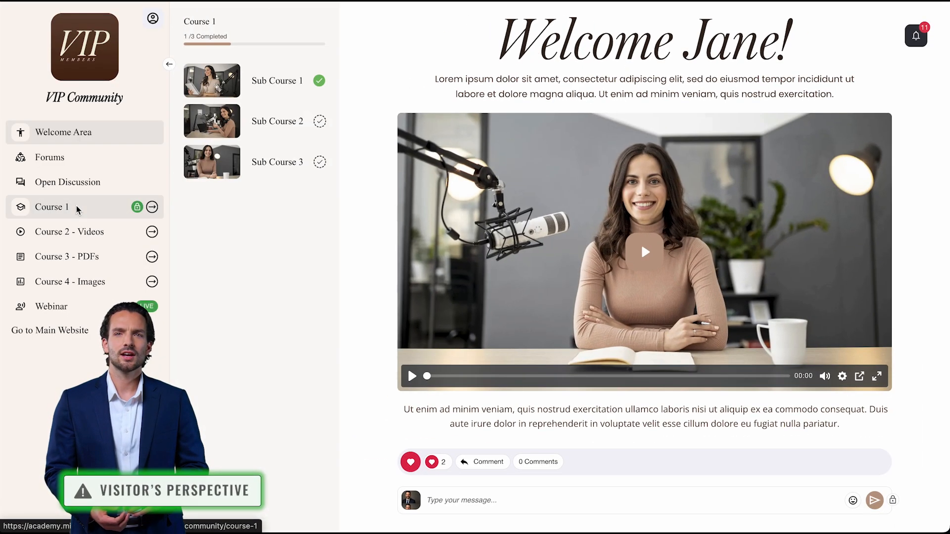
pyautogui.click(229, 89)
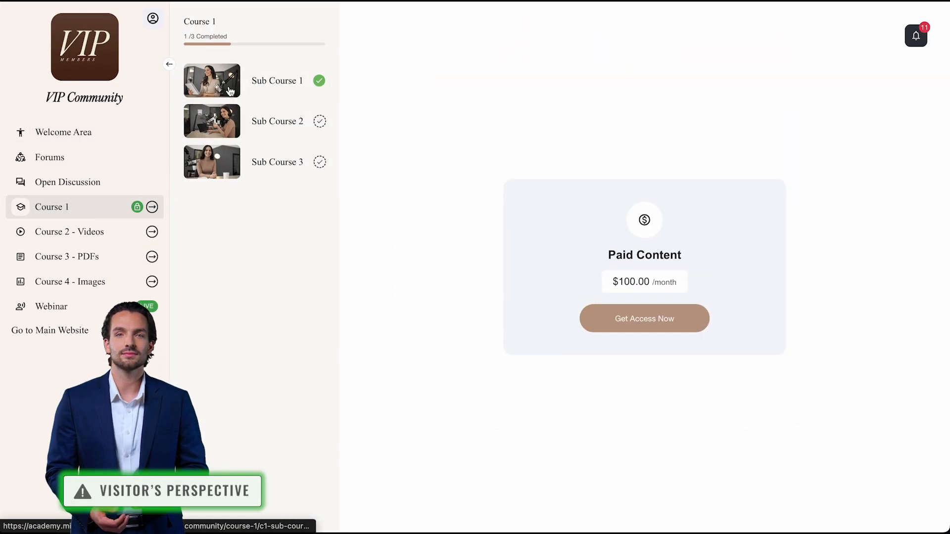
# View the checkout form for Course 1's paid content, close it without purchasing and go to the Welcome Area.
pyautogui.click(628, 325)
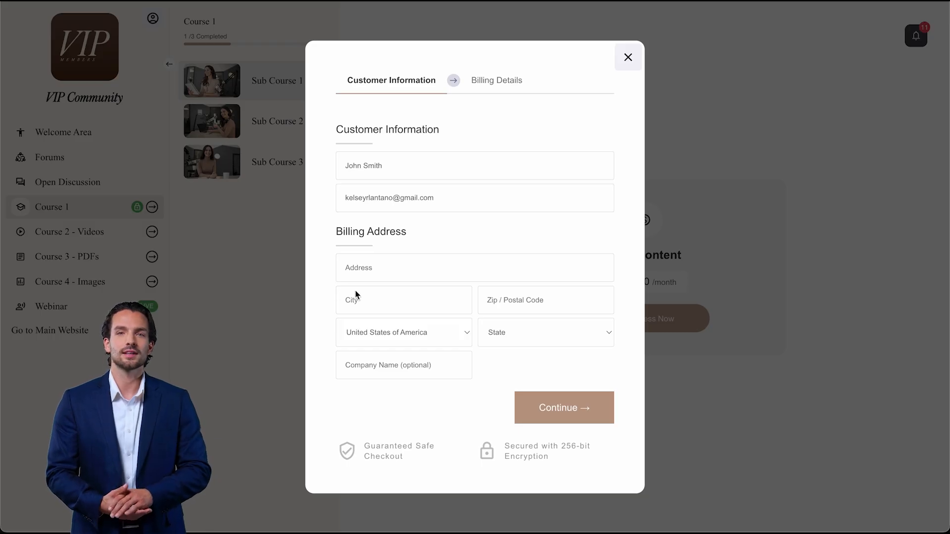
pyautogui.click(628, 58)
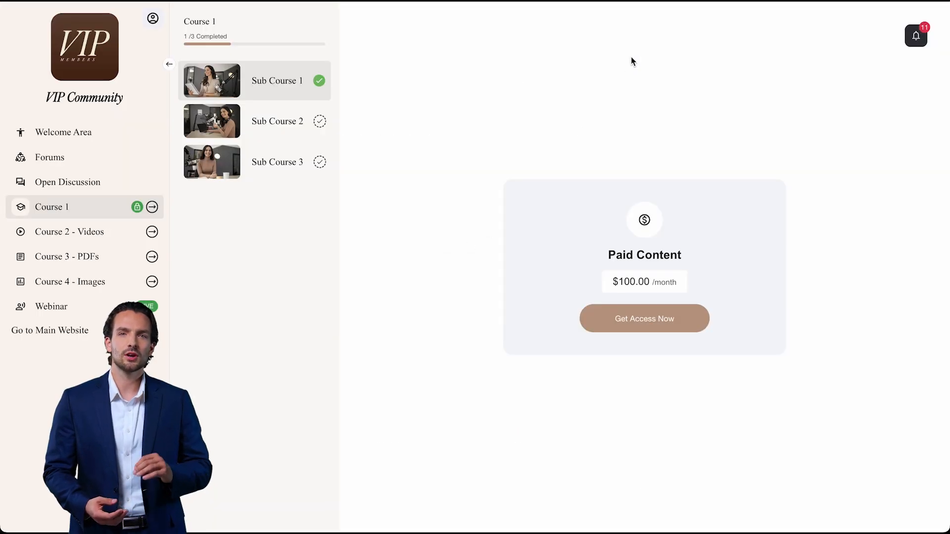
pyautogui.click(92, 144)
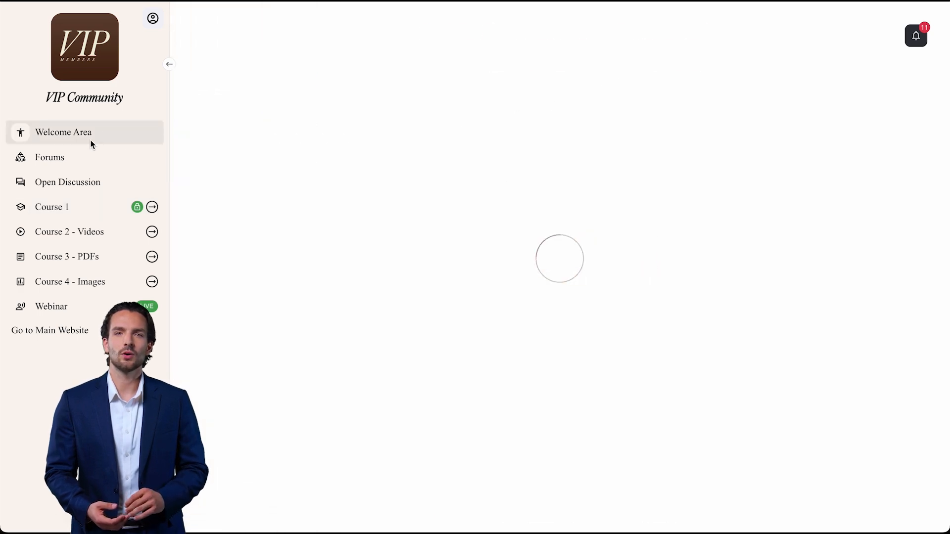